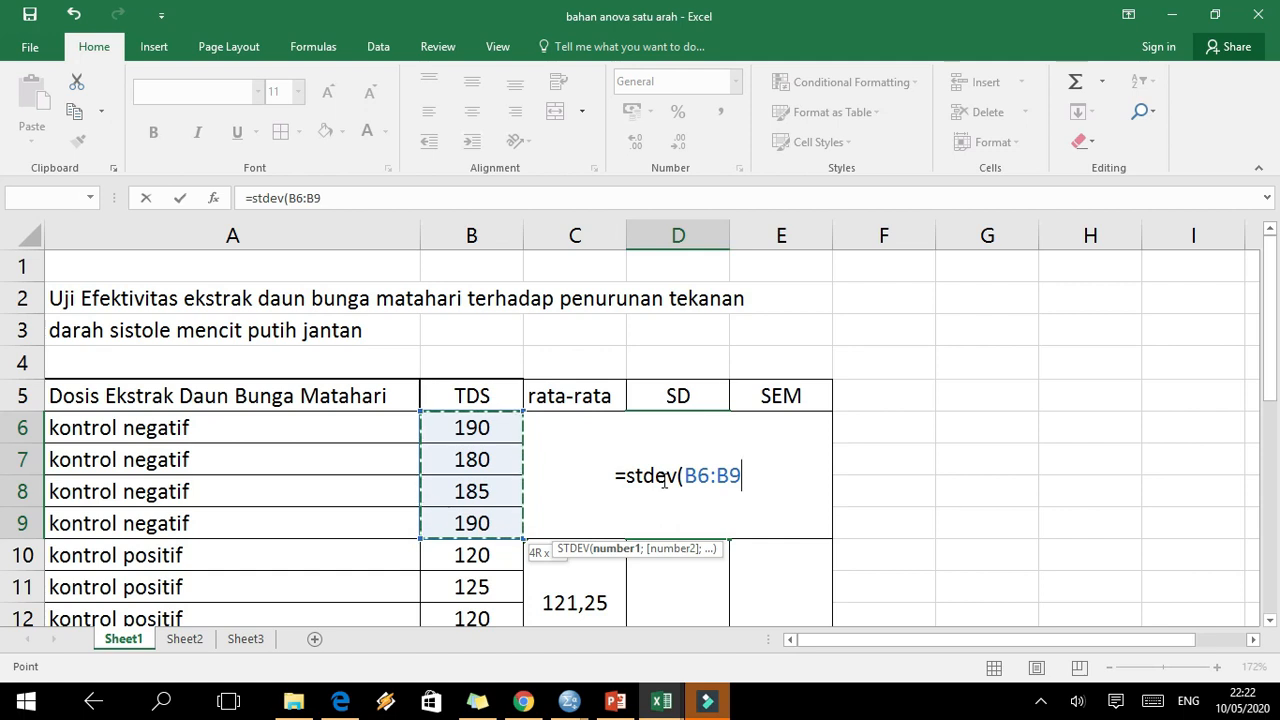
- Complete the formula =STDEV(B6:B9) in the SD cell of the kontrol negatif group
key(Return)
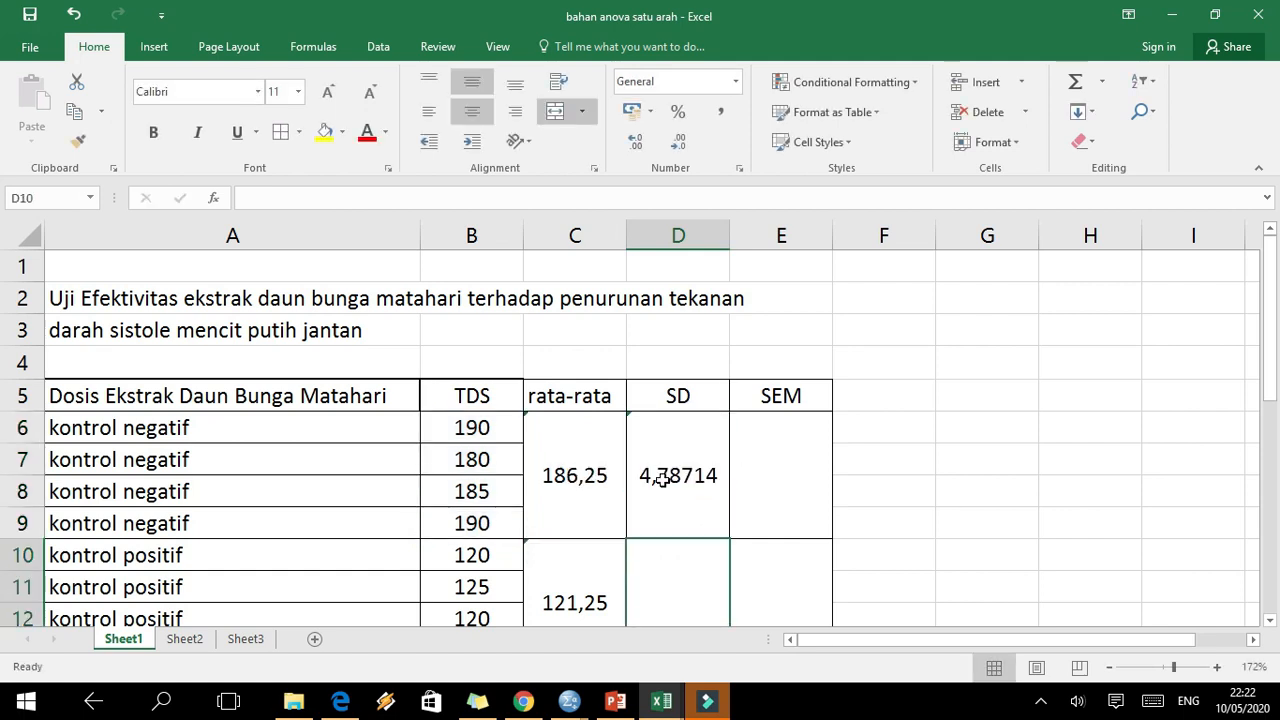
click(662, 479)
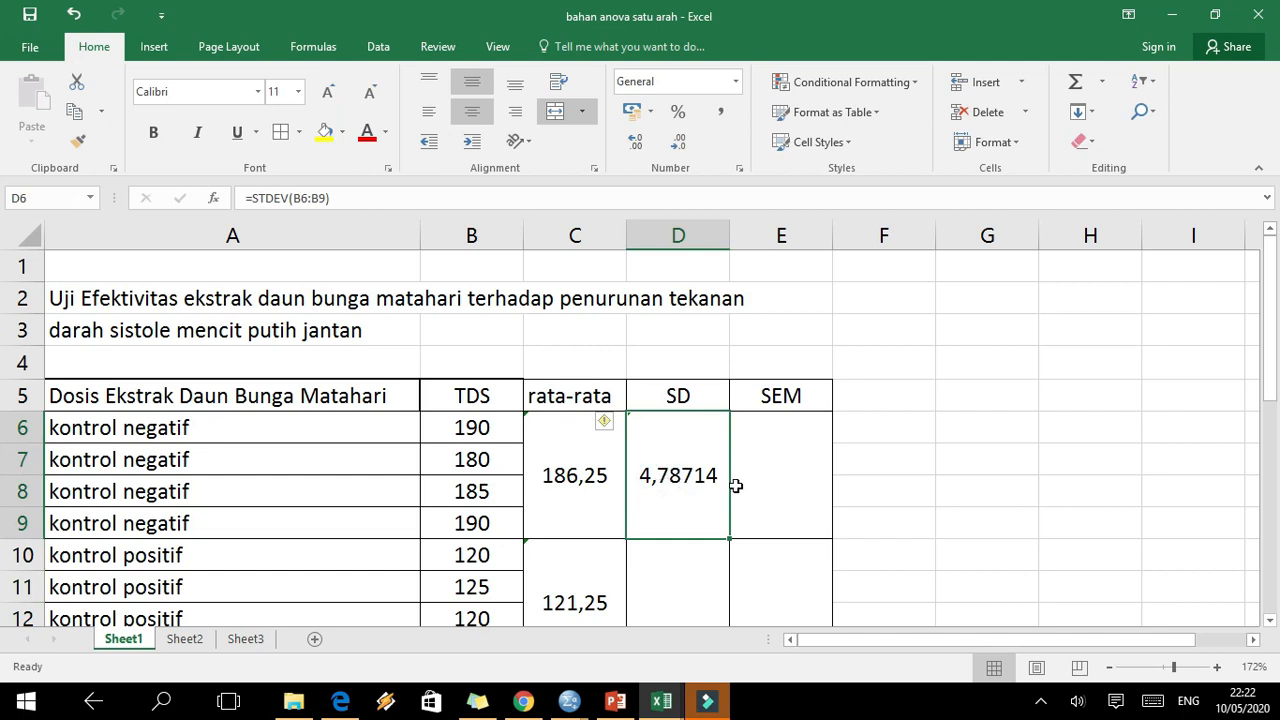
- Calculate the kontrol negatif group's SEM in E6 with =D6/SQRT(4) and check it against the SD formula
click(767, 485)
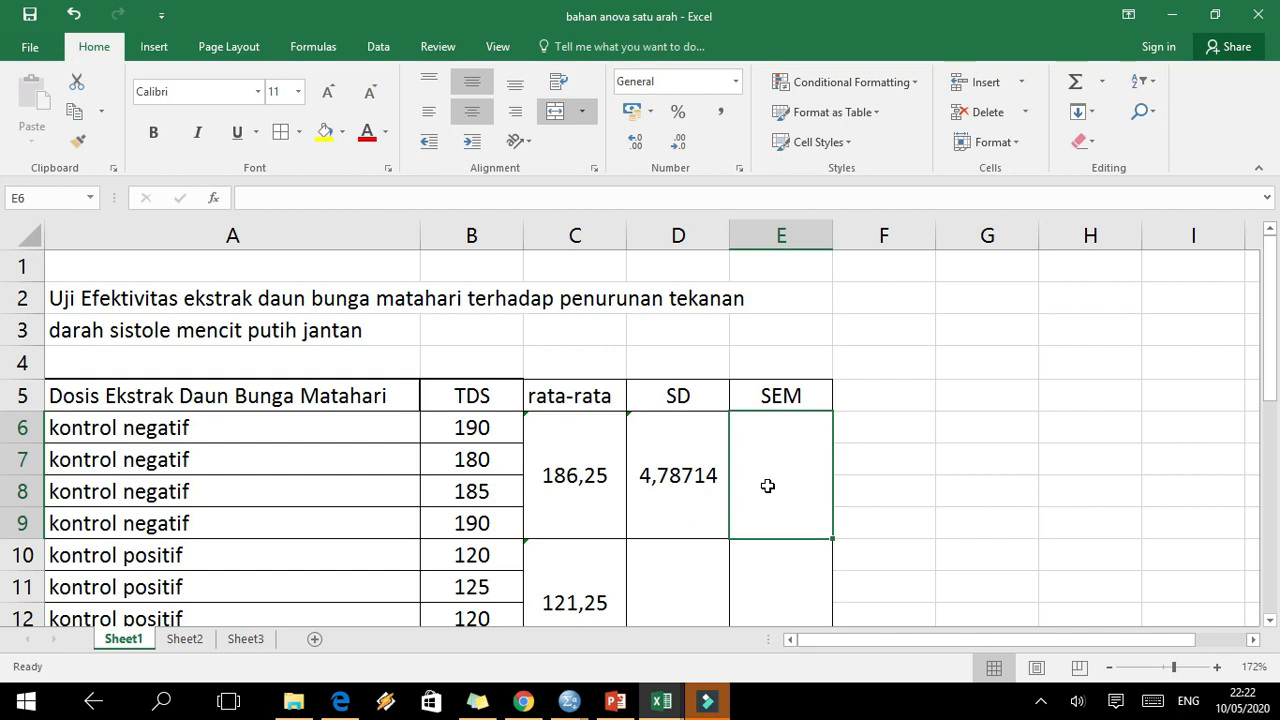
text(=)
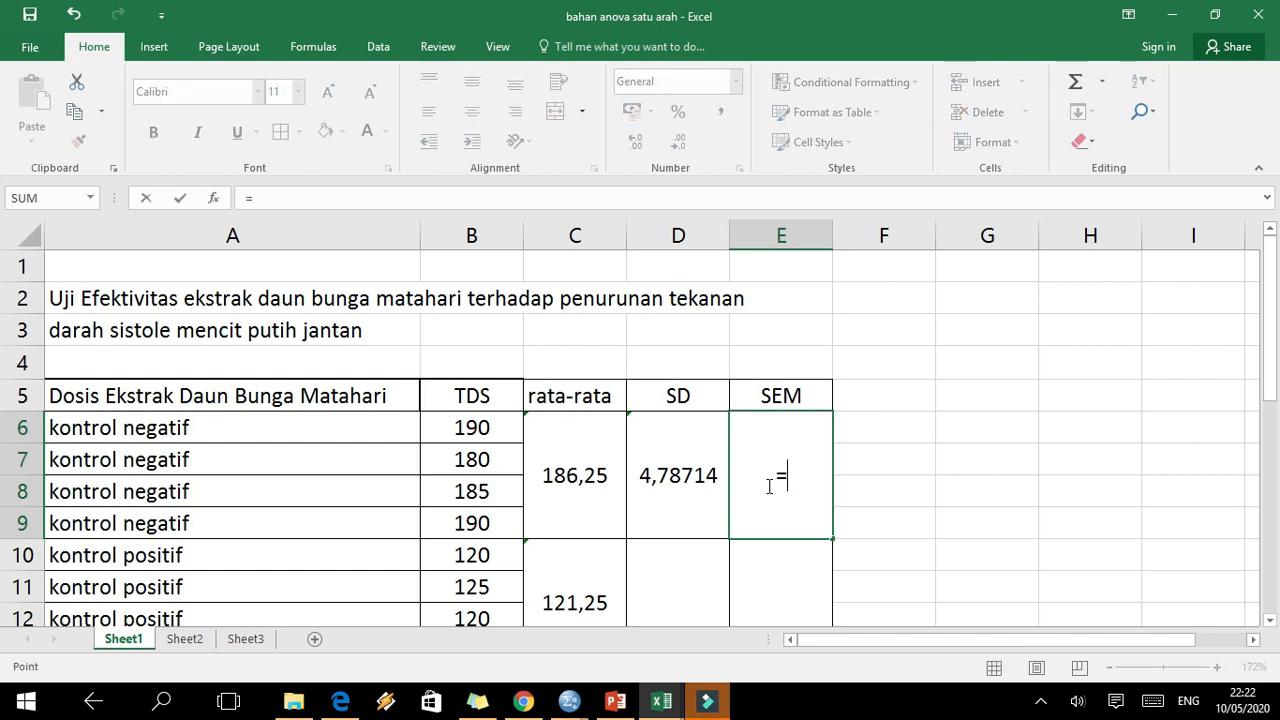
key(Left)
text(/sqrt)
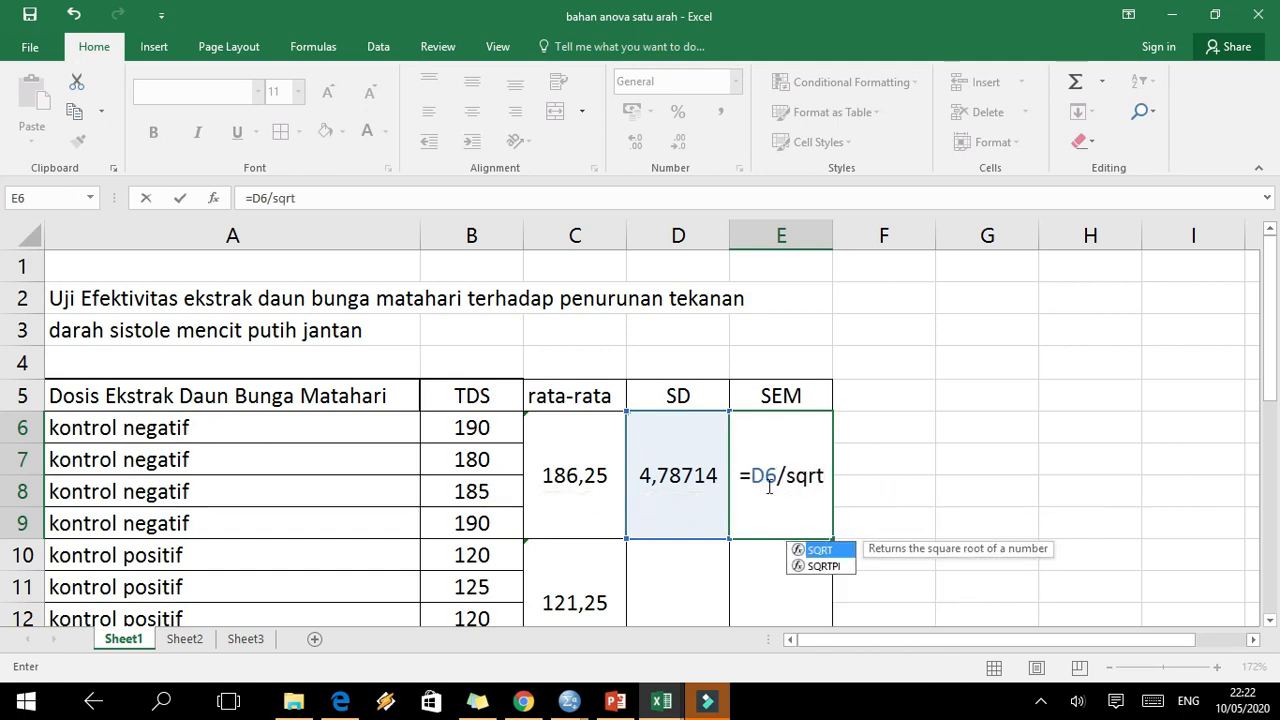
text(()
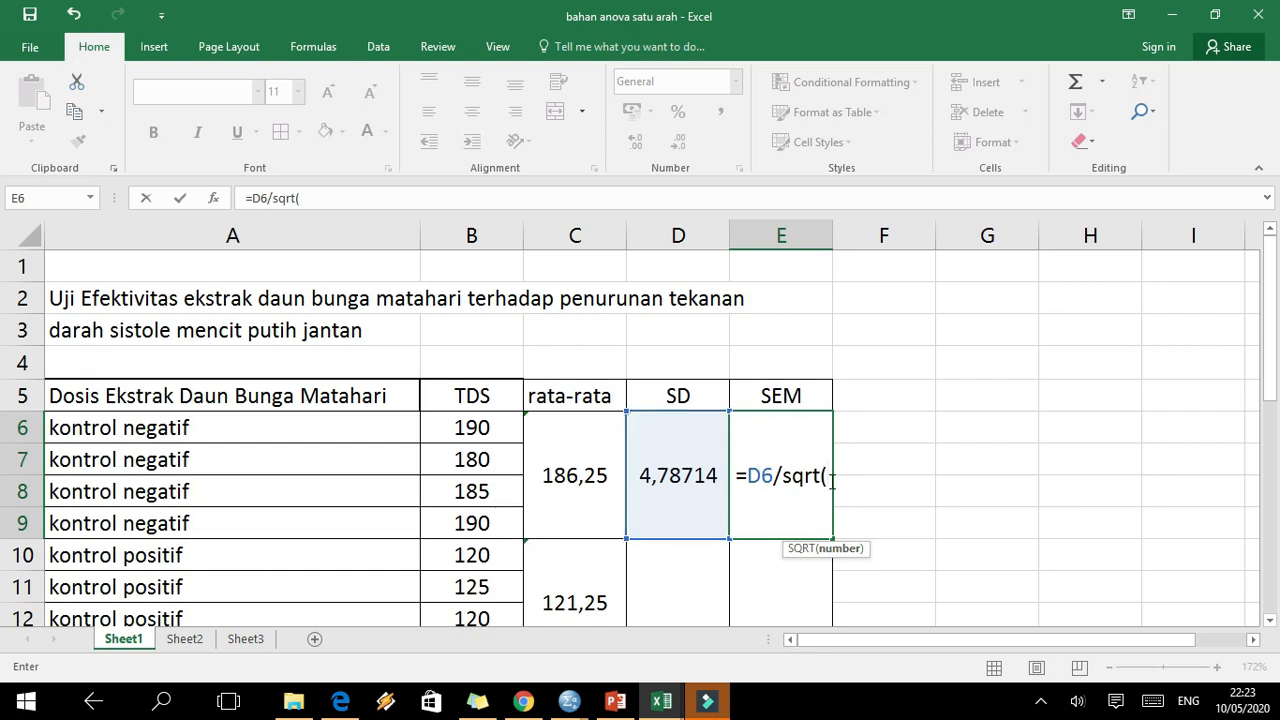
text(4))
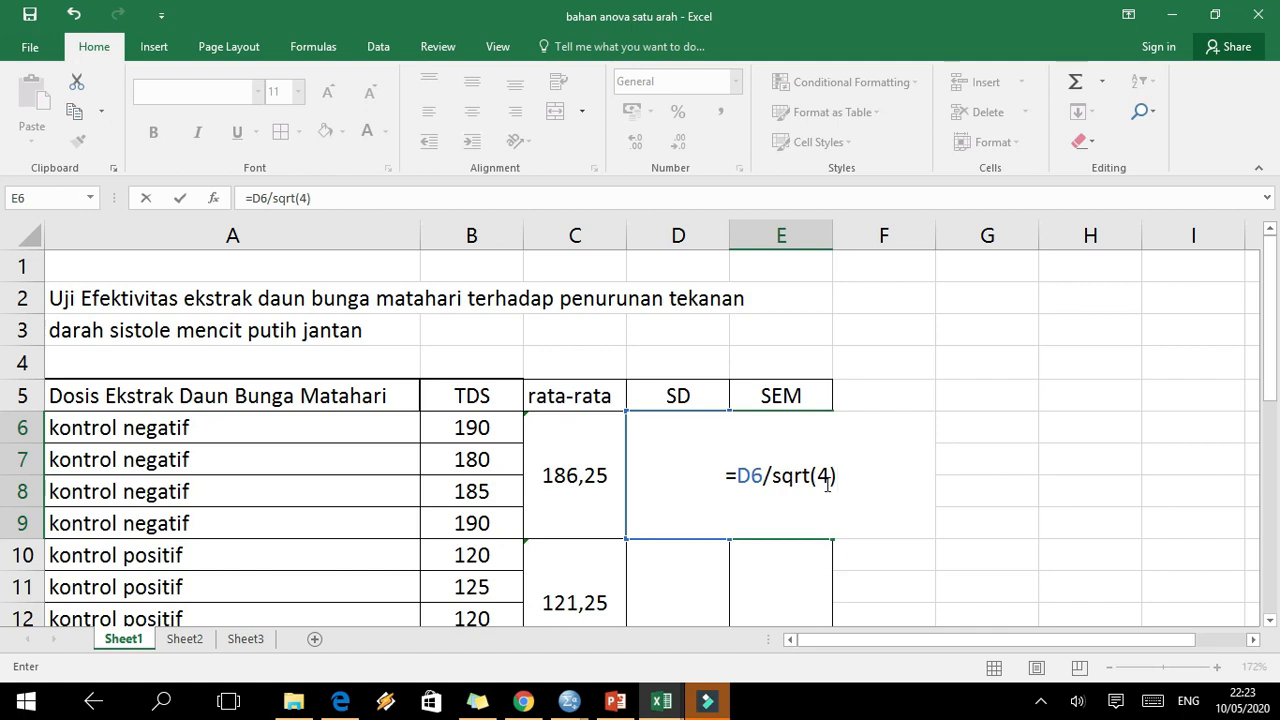
key(Return)
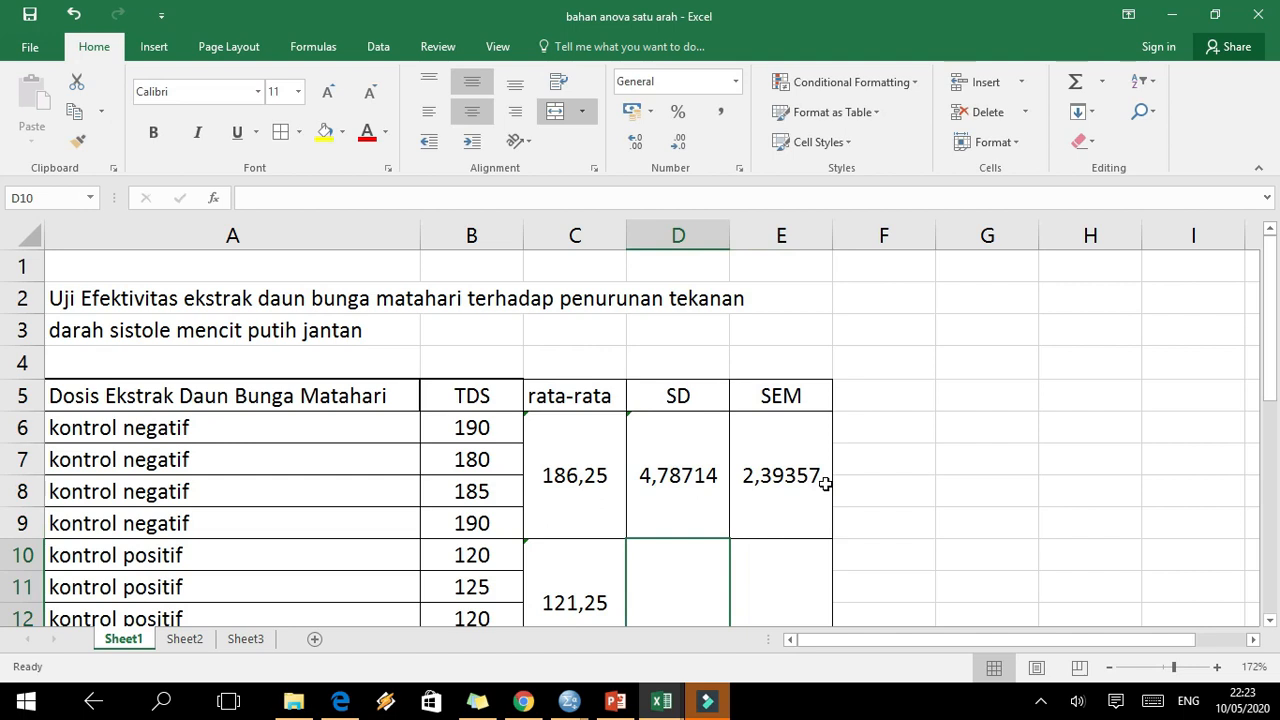
click(684, 475)
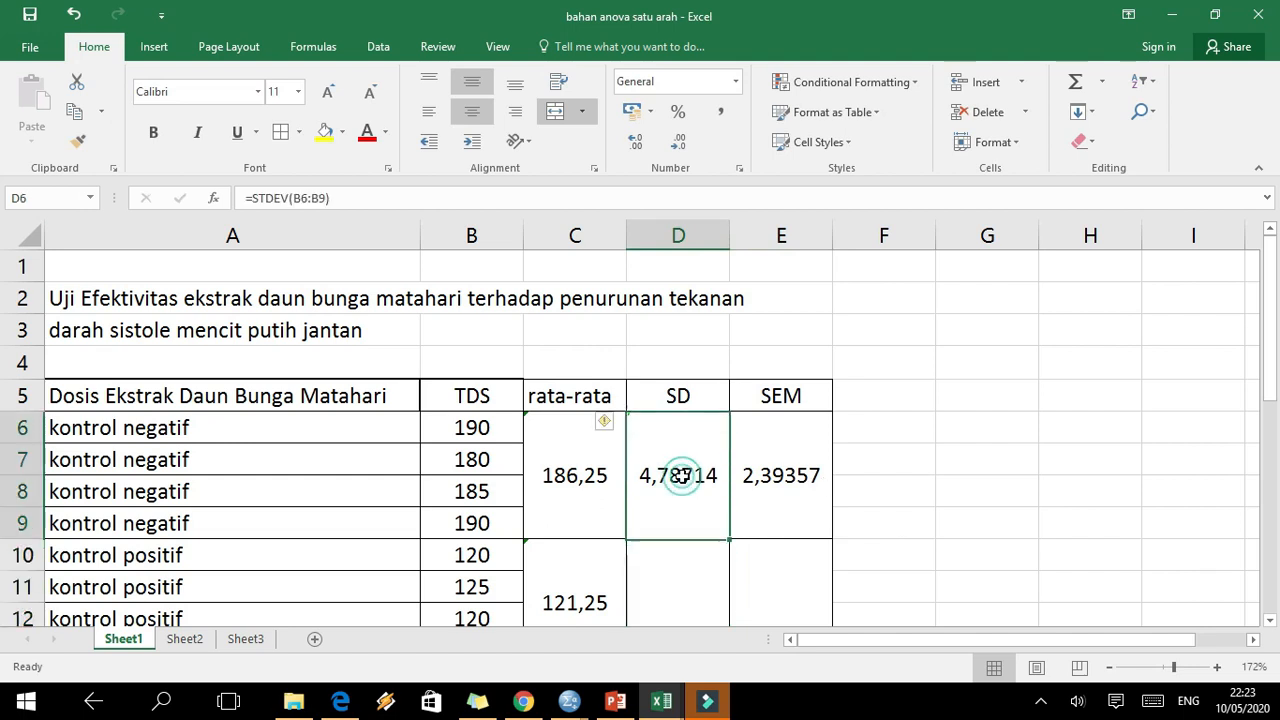
click(752, 484)
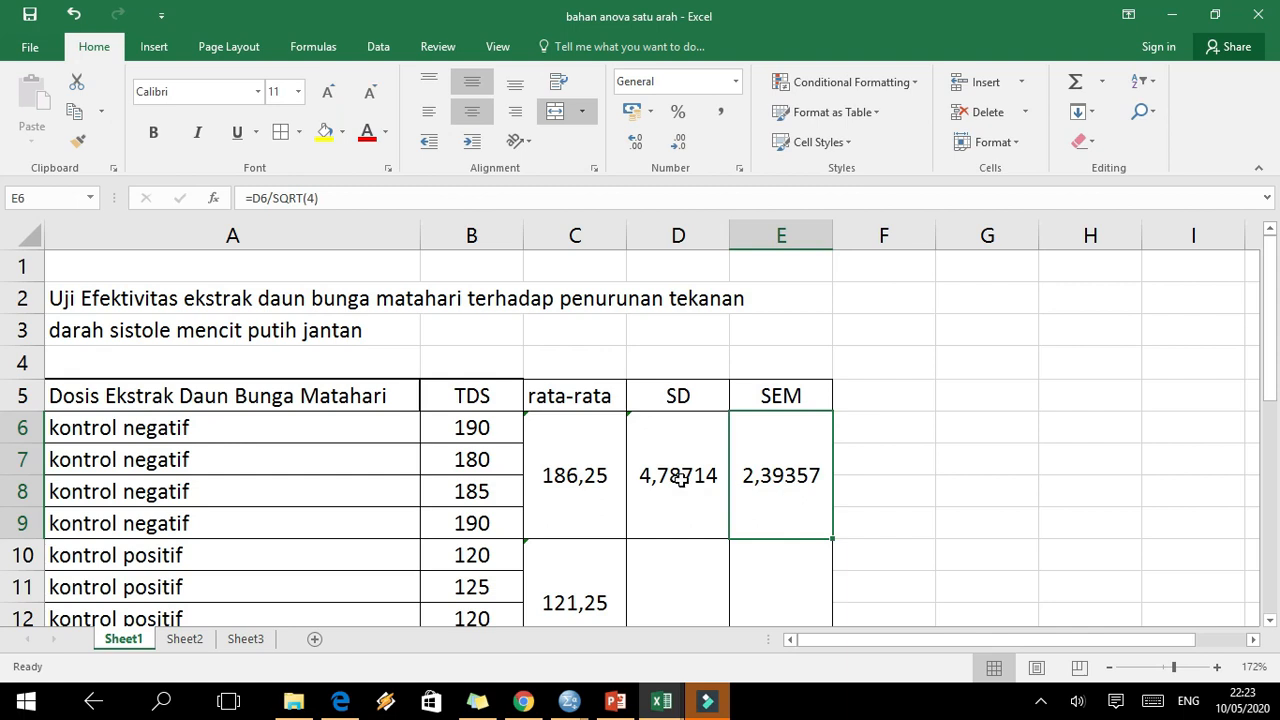
- Copy the kontrol negatif TDS values in B6:B9 and paste them into the first column of the empty Untitled2 dataset in SPSS
mouse_move(569, 701)
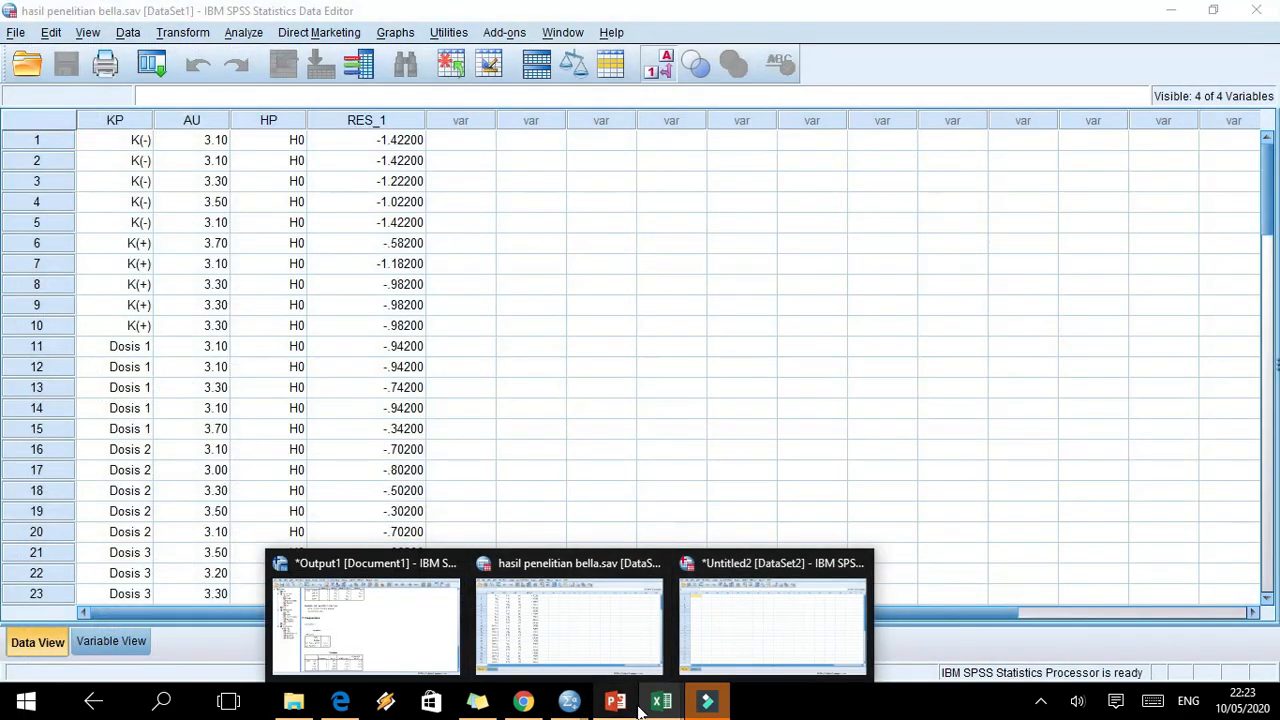
mouse_move(657, 705)
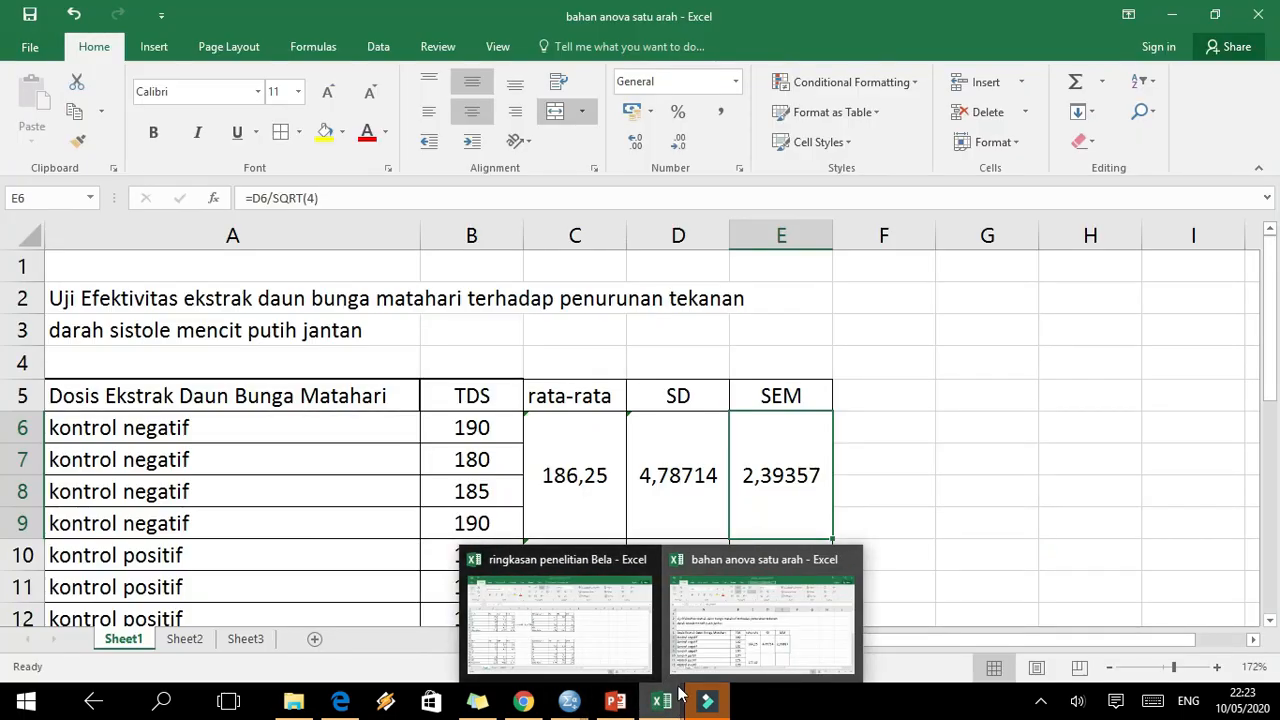
click(685, 645)
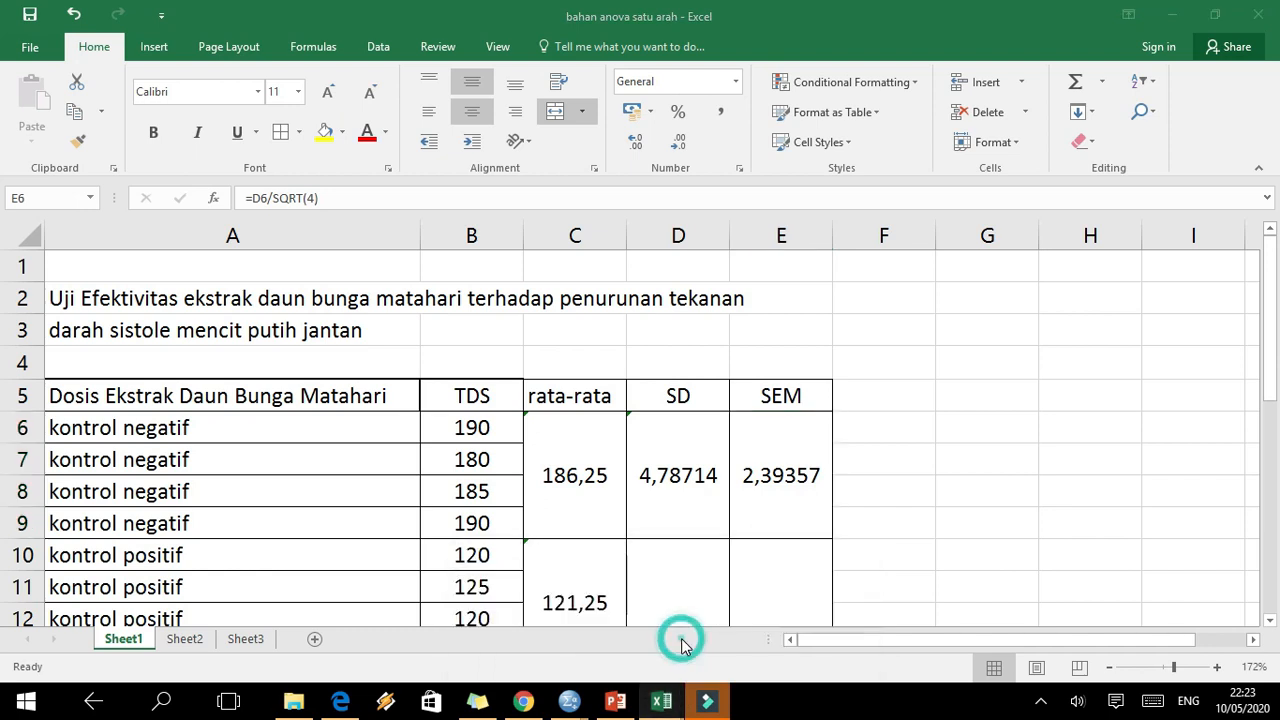
click(491, 428)
key(shift+Down)
key(shift+Down)
key(shift+Down)
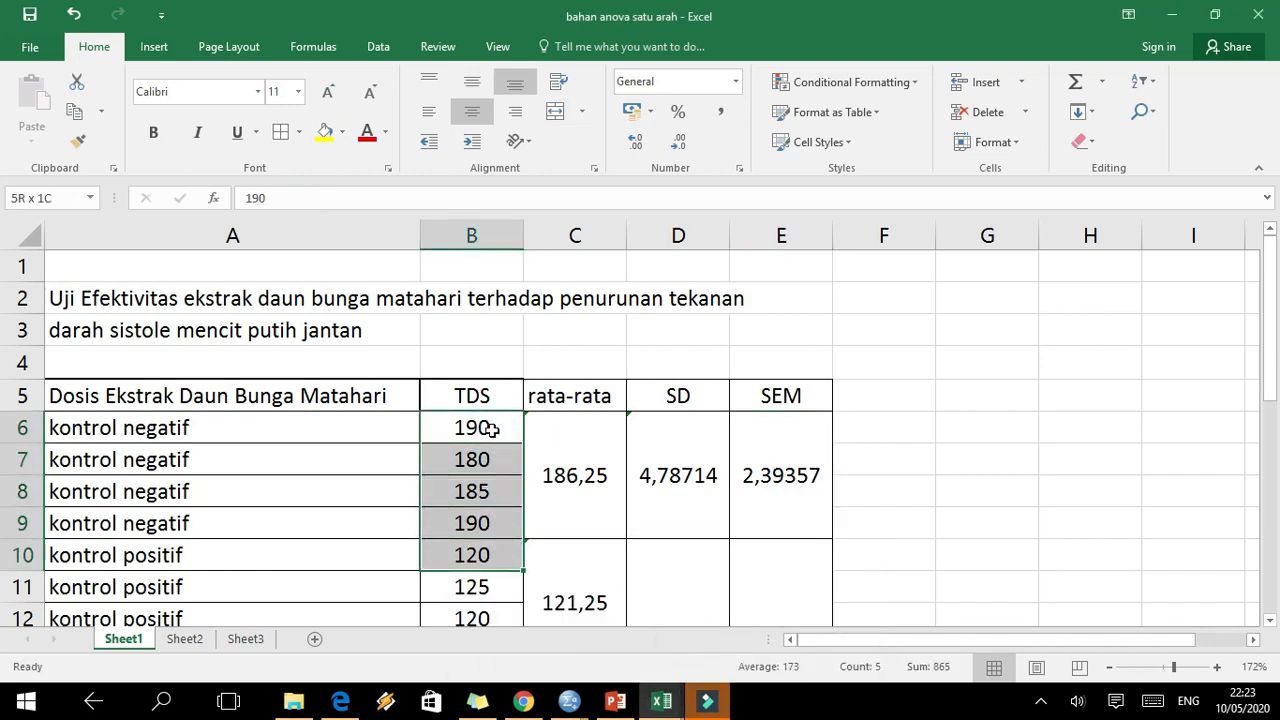
key(ctrl+c)
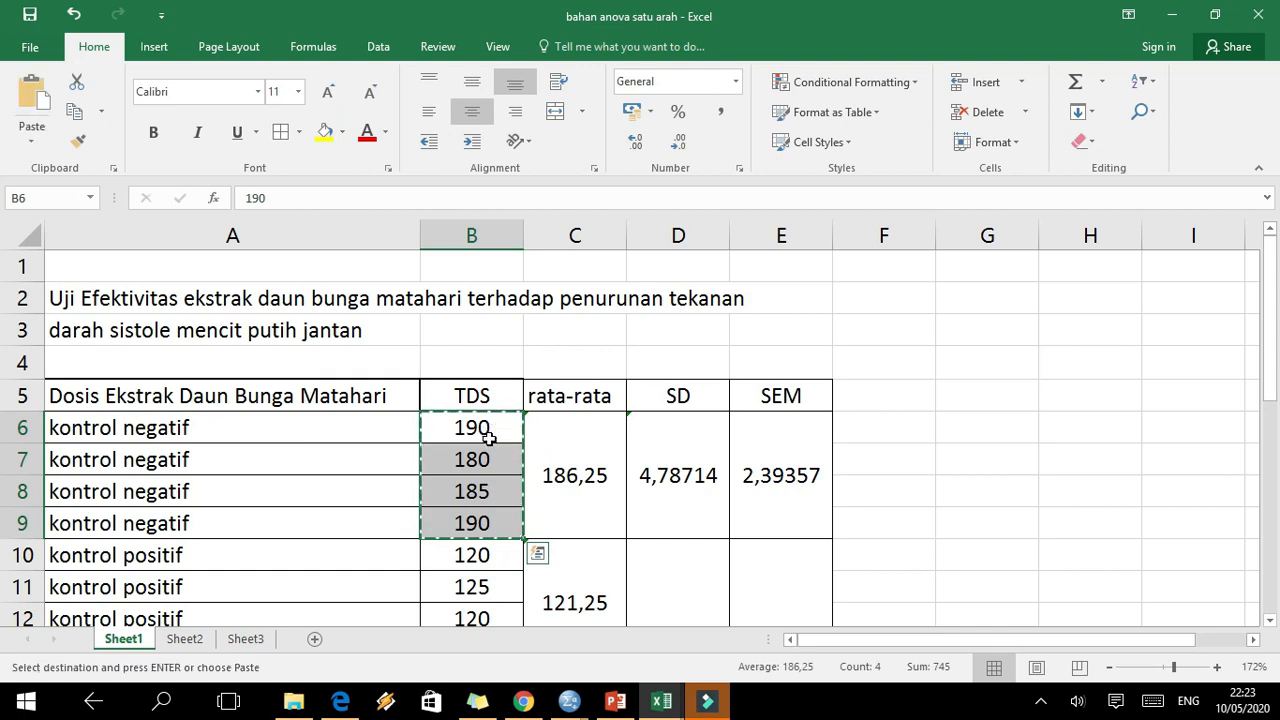
mouse_move(707, 700)
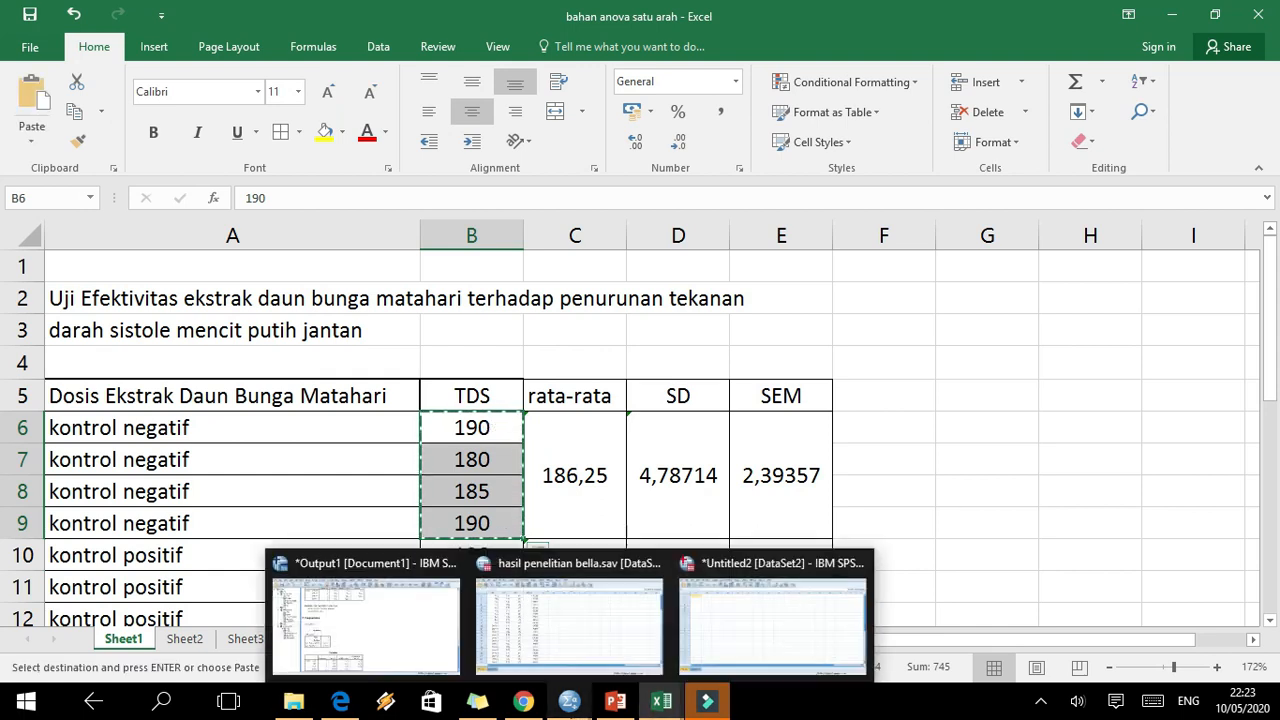
click(738, 622)
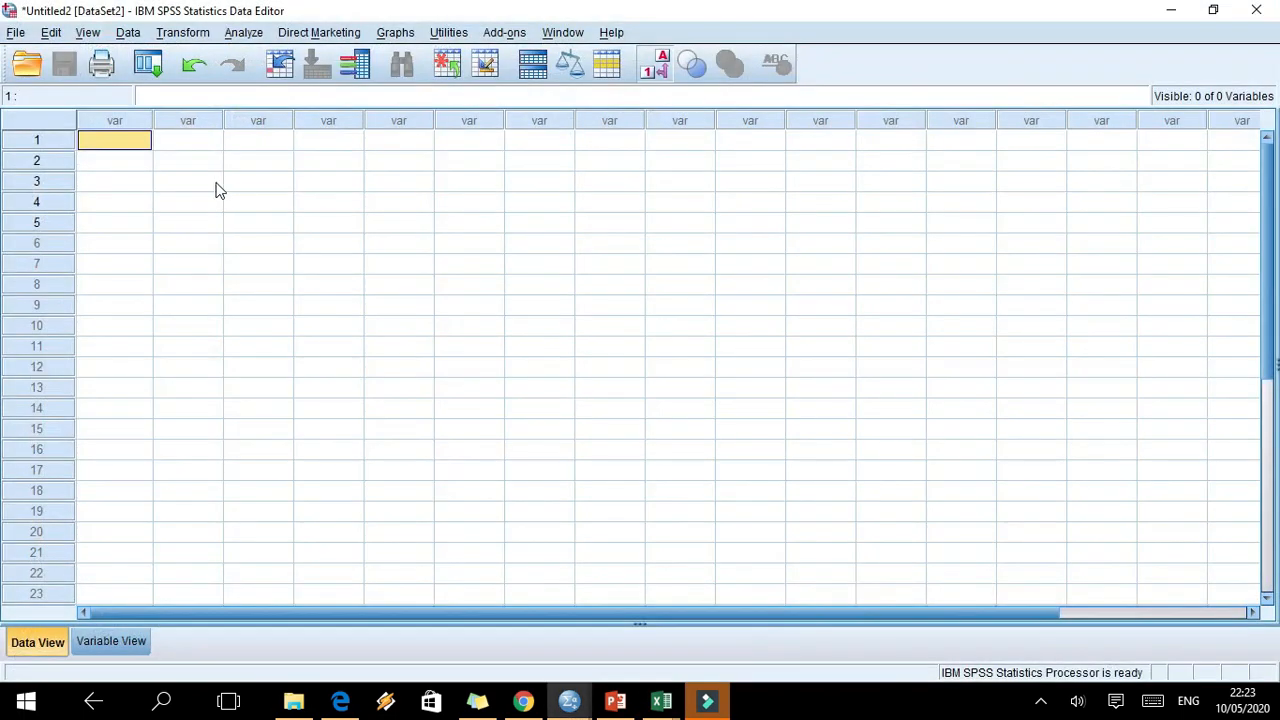
key(ctrl+v)
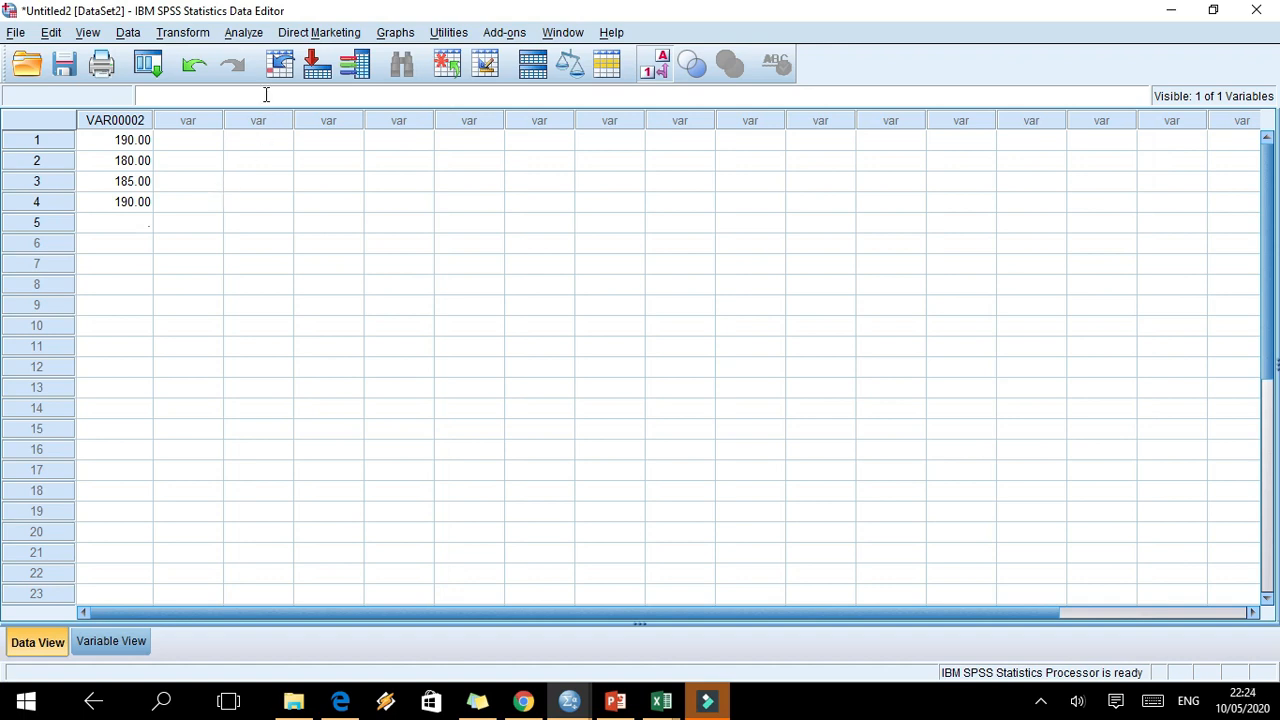
- Run a Frequencies analysis on VAR00002 with standard deviation and standard error of the mean as statistics
click(237, 35)
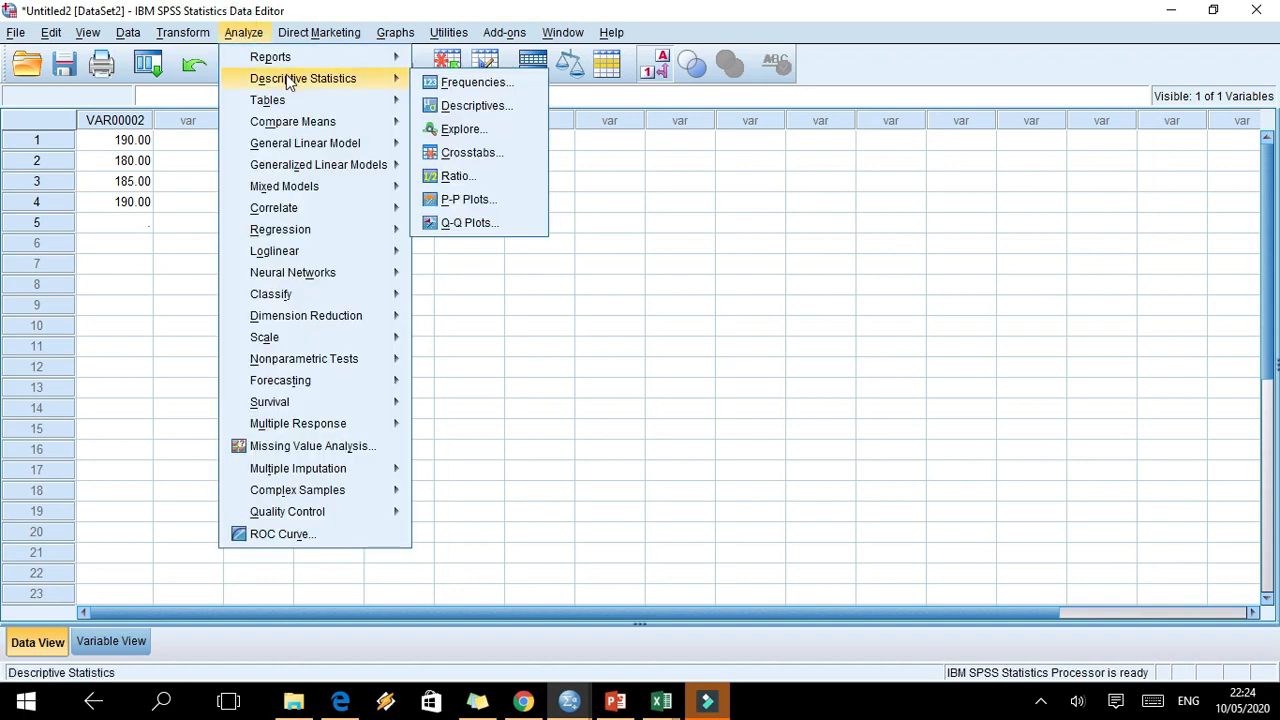
mouse_move(330, 57)
mouse_move(400, 80)
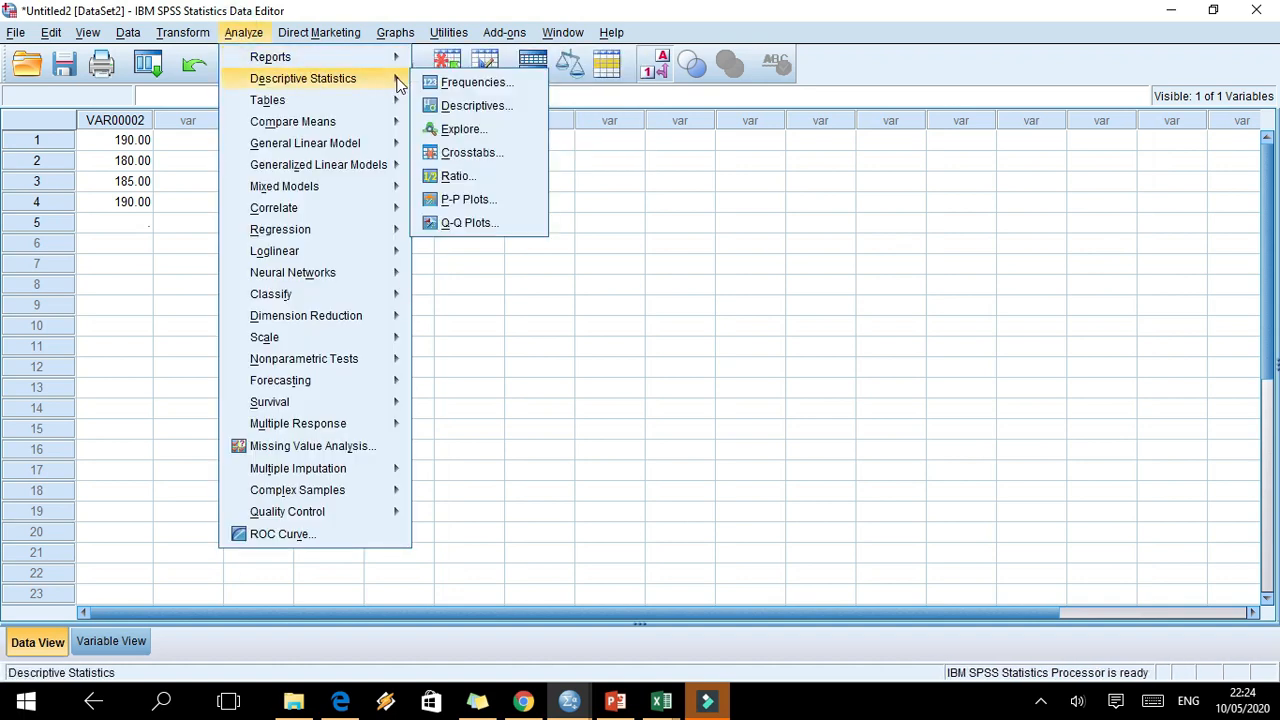
click(470, 82)
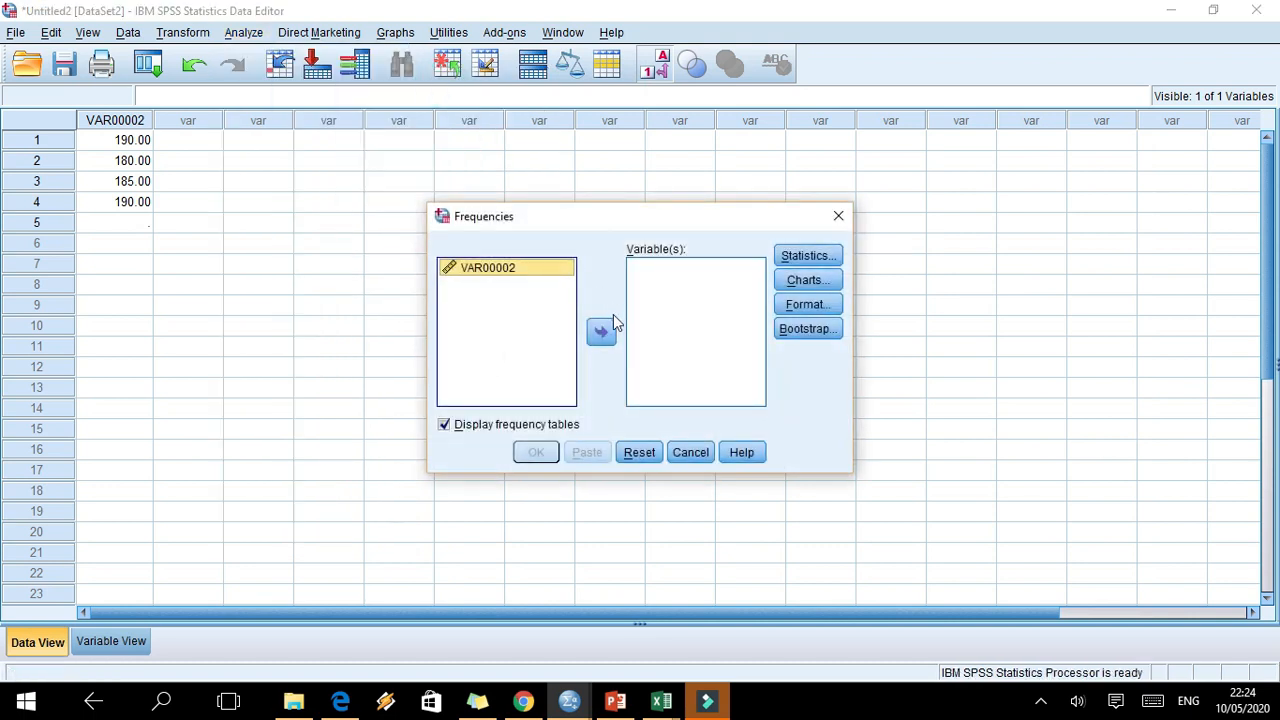
click(603, 331)
click(811, 259)
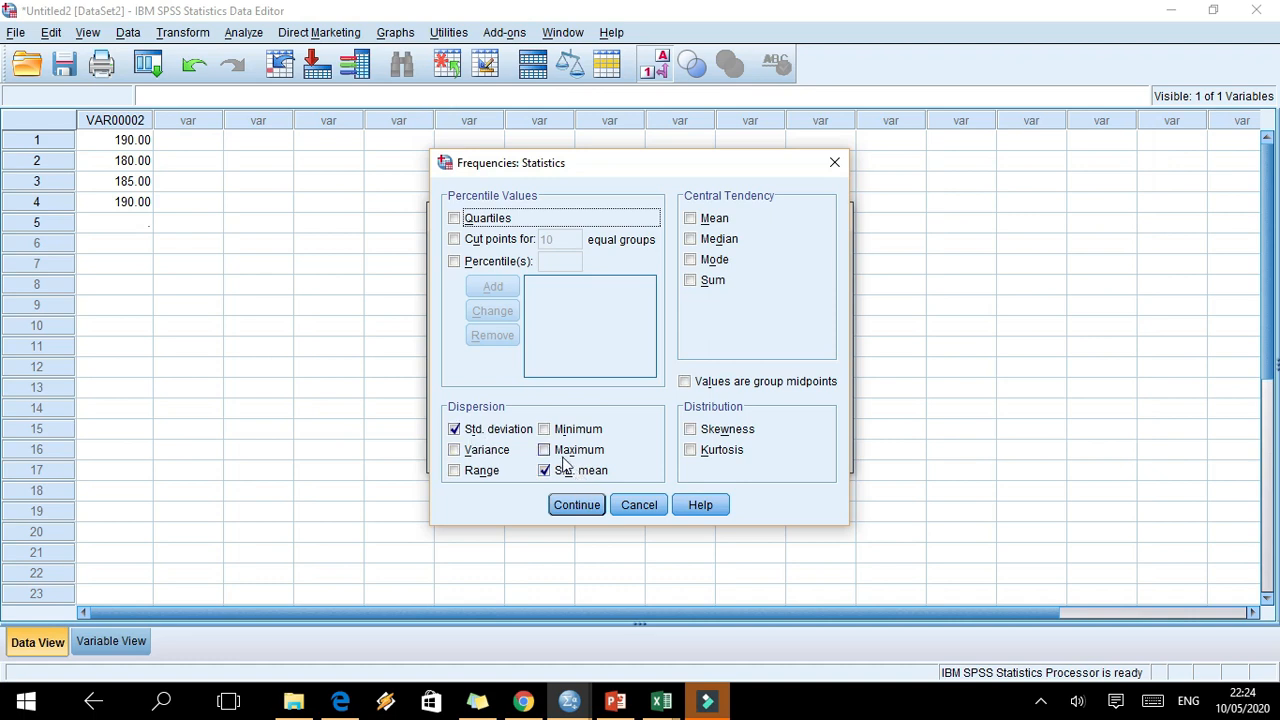
click(568, 509)
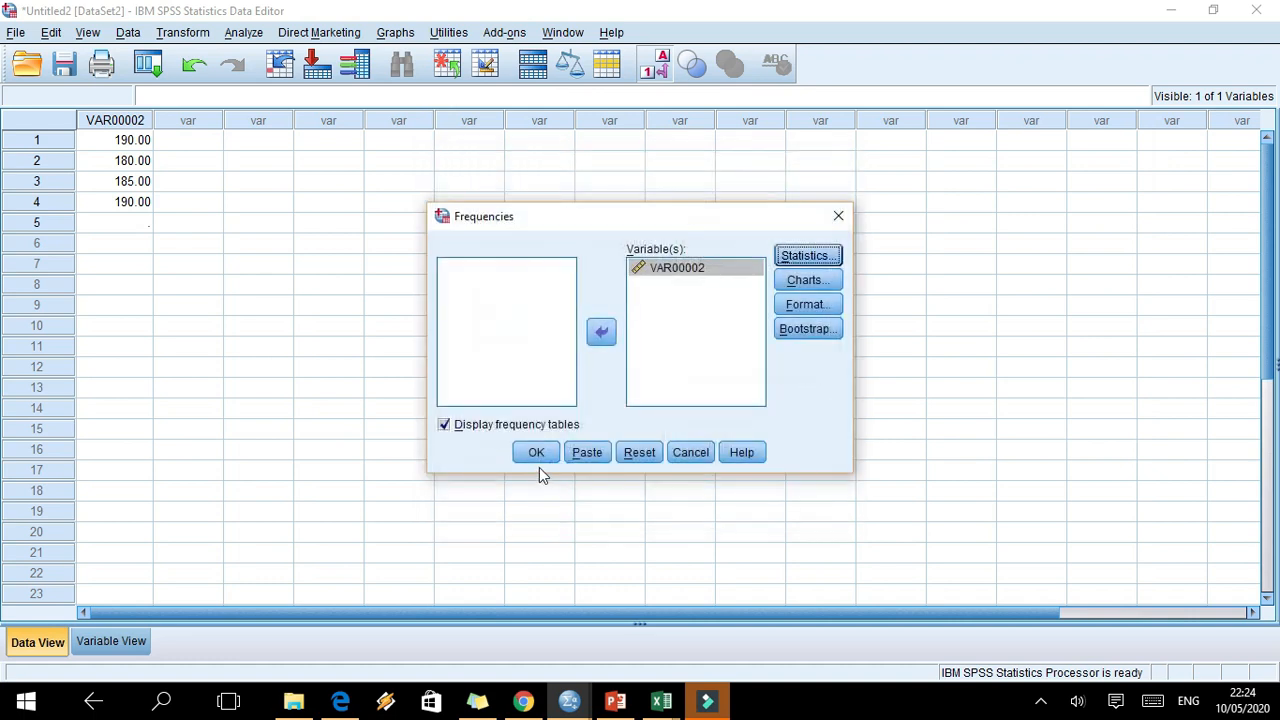
click(536, 454)
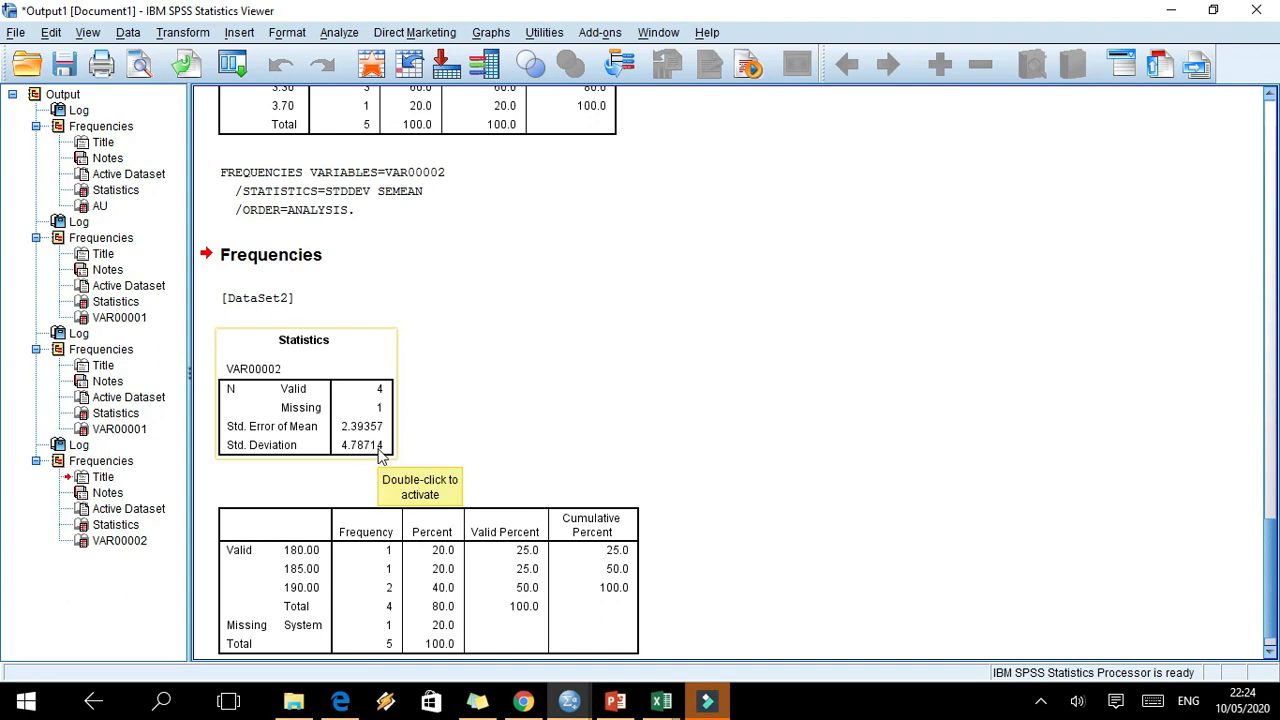
- Copy the Statistics table for VAR00002 and paste it at G6 in the Excel workbook bahan anova satu arah
right_click(267, 378)
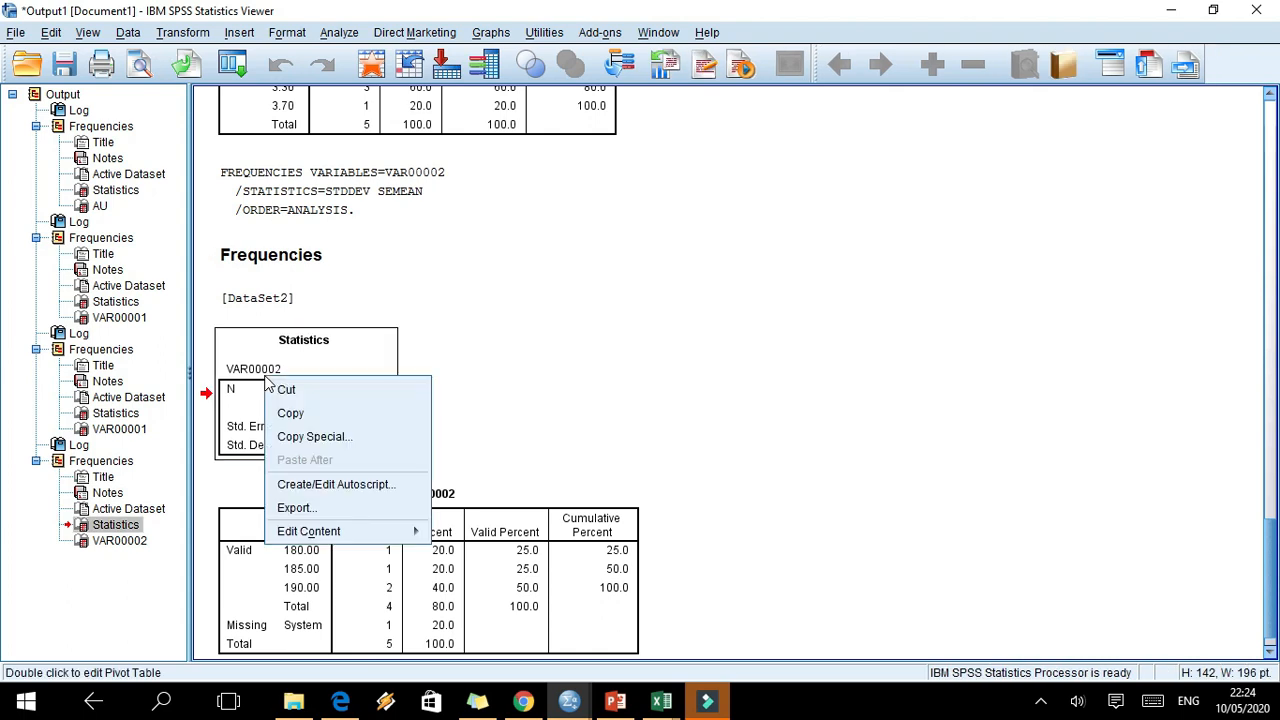
click(305, 415)
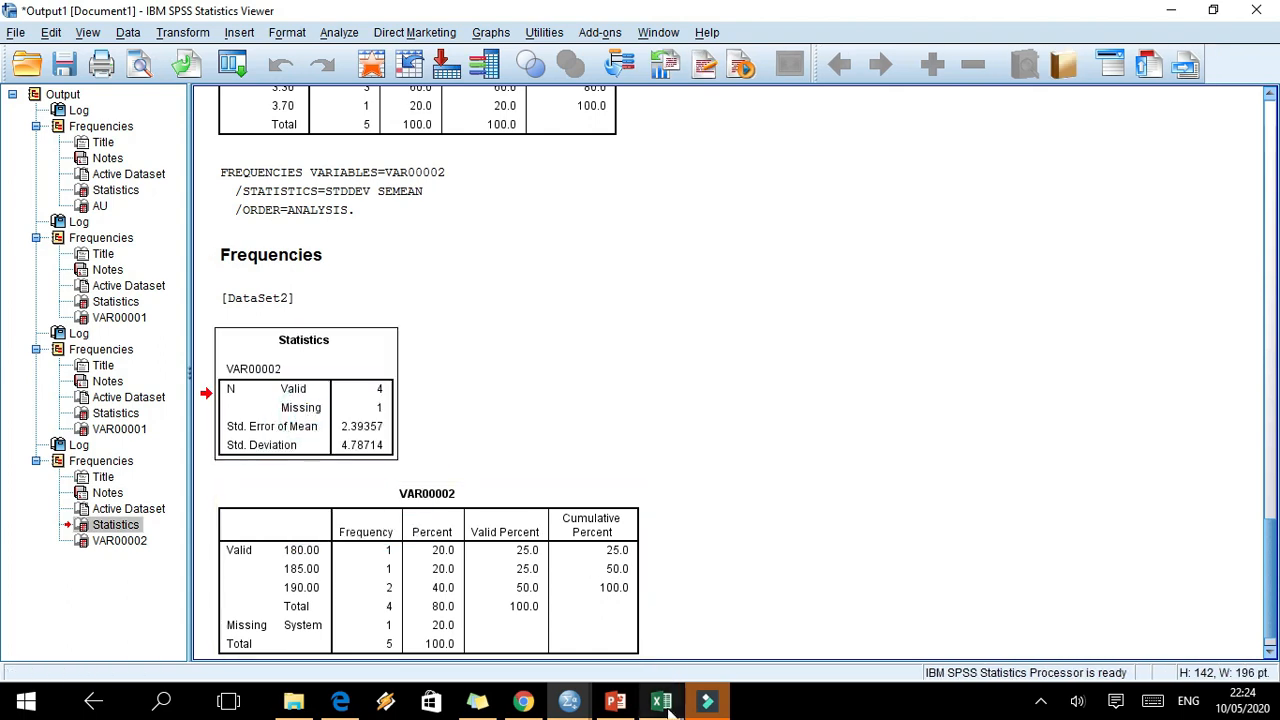
mouse_move(665, 705)
click(724, 614)
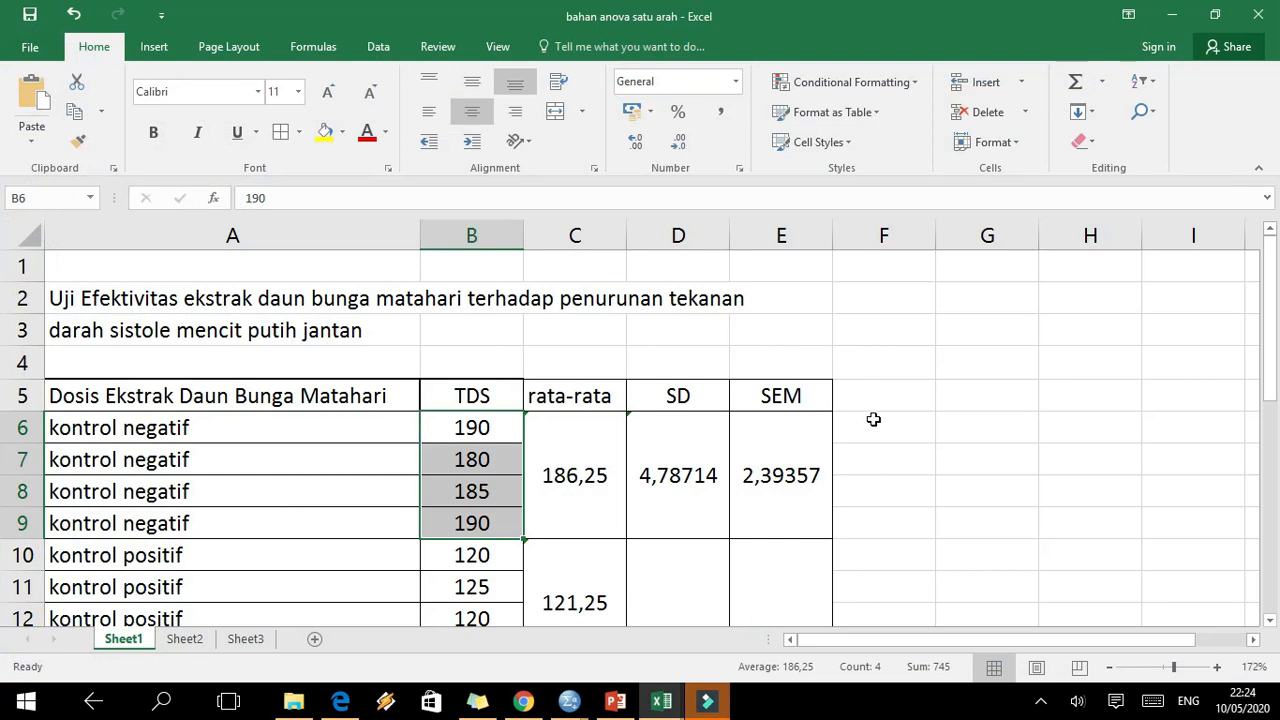
click(873, 419)
click(965, 426)
key(ctrl+v)
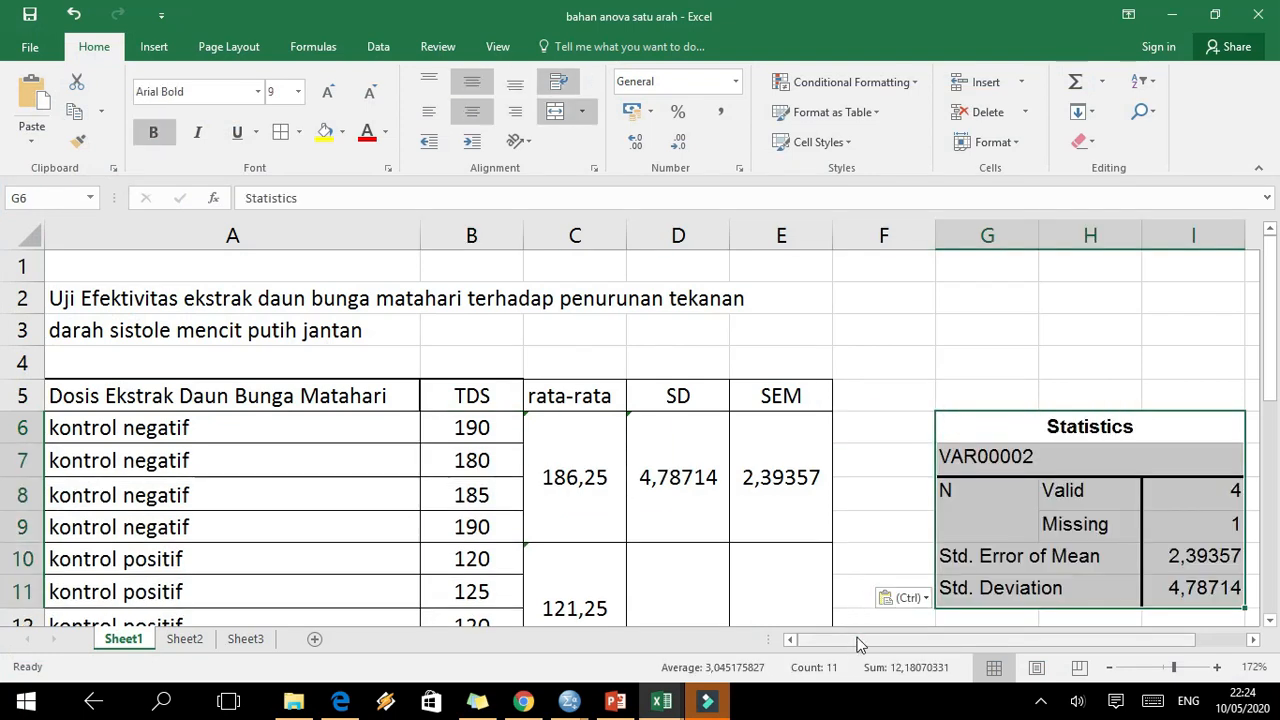
- Compare the pasted Std. Deviation and Std. Error of Mean with the SD and SEM cells and the source TDS data
drag(857, 643, 960, 642)
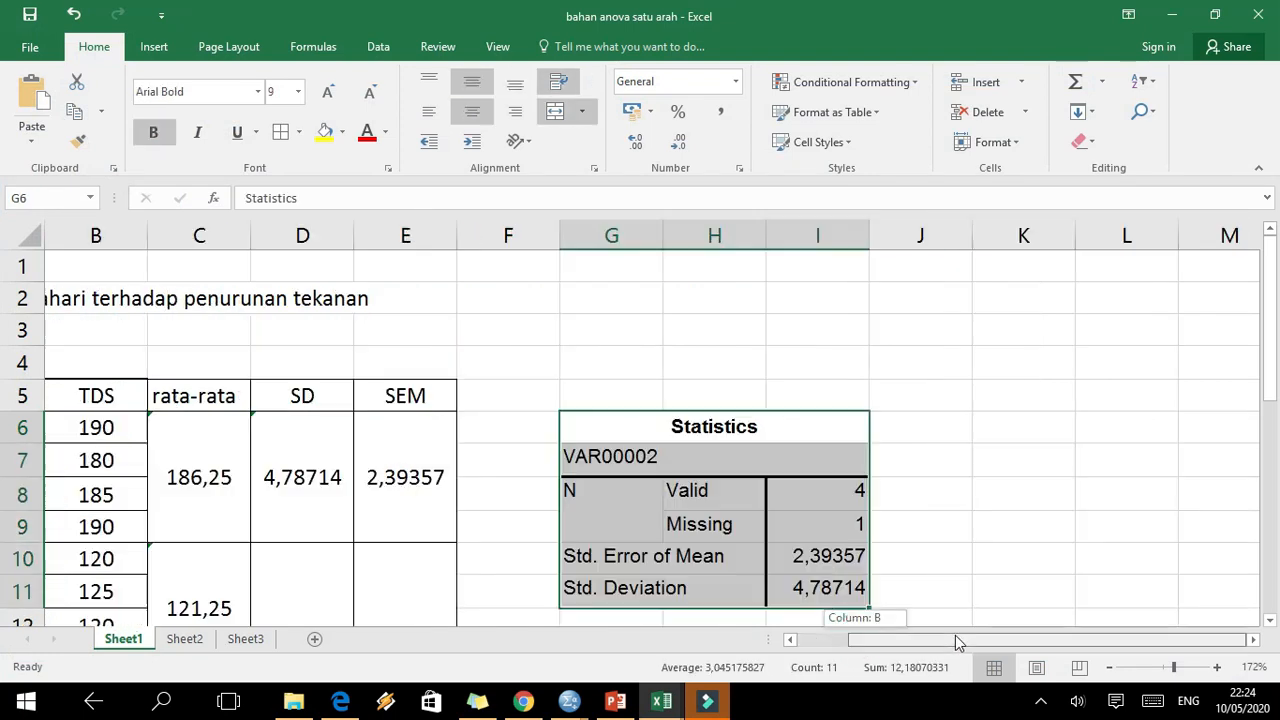
click(796, 590)
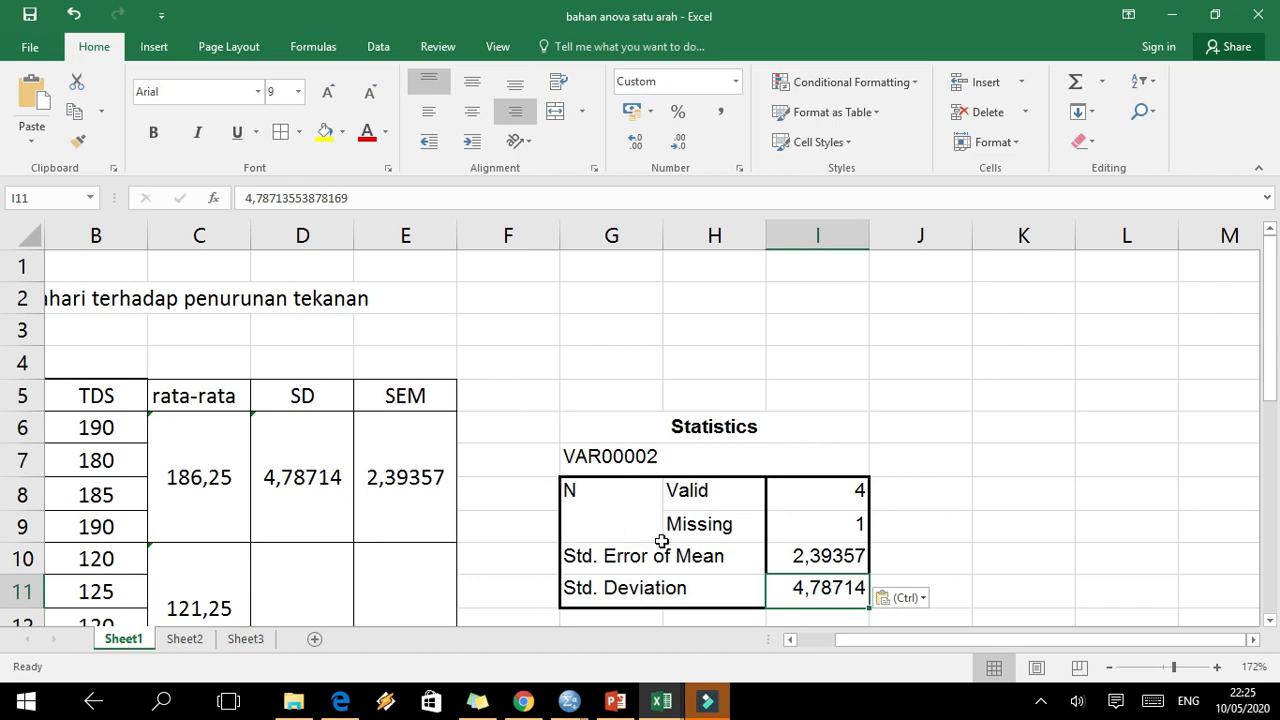
click(790, 560)
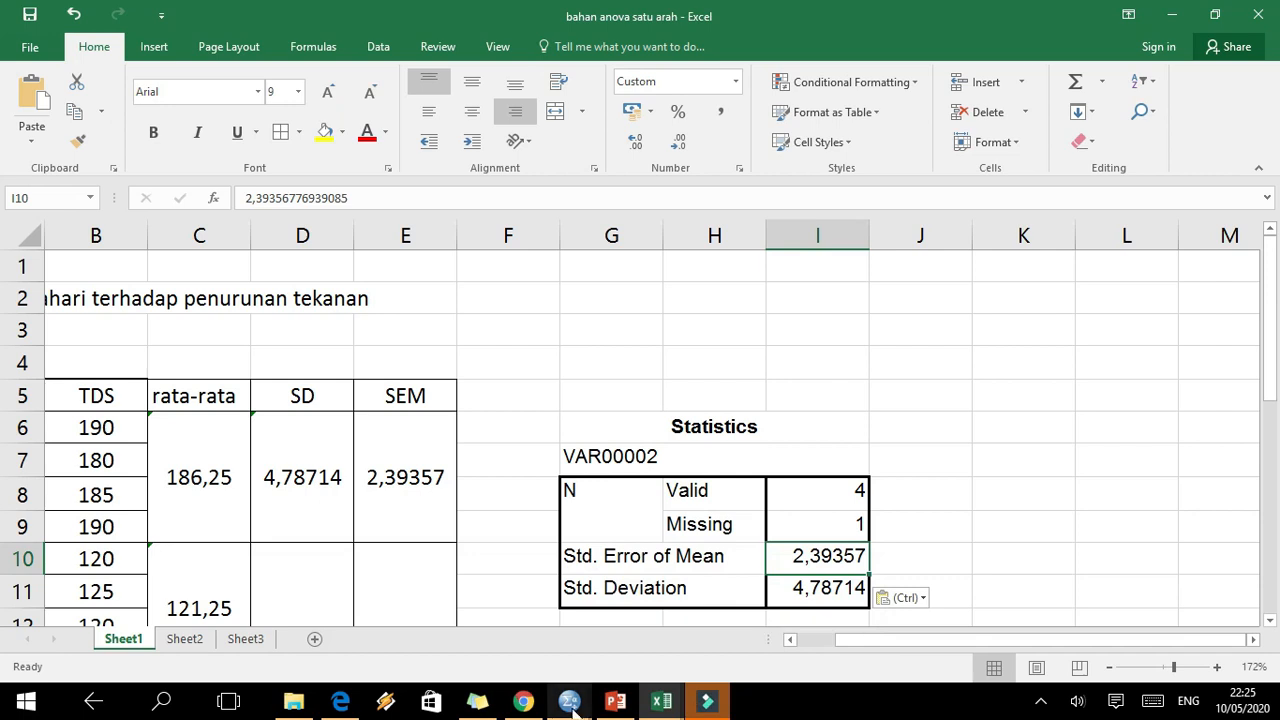
mouse_move(570, 703)
click(720, 630)
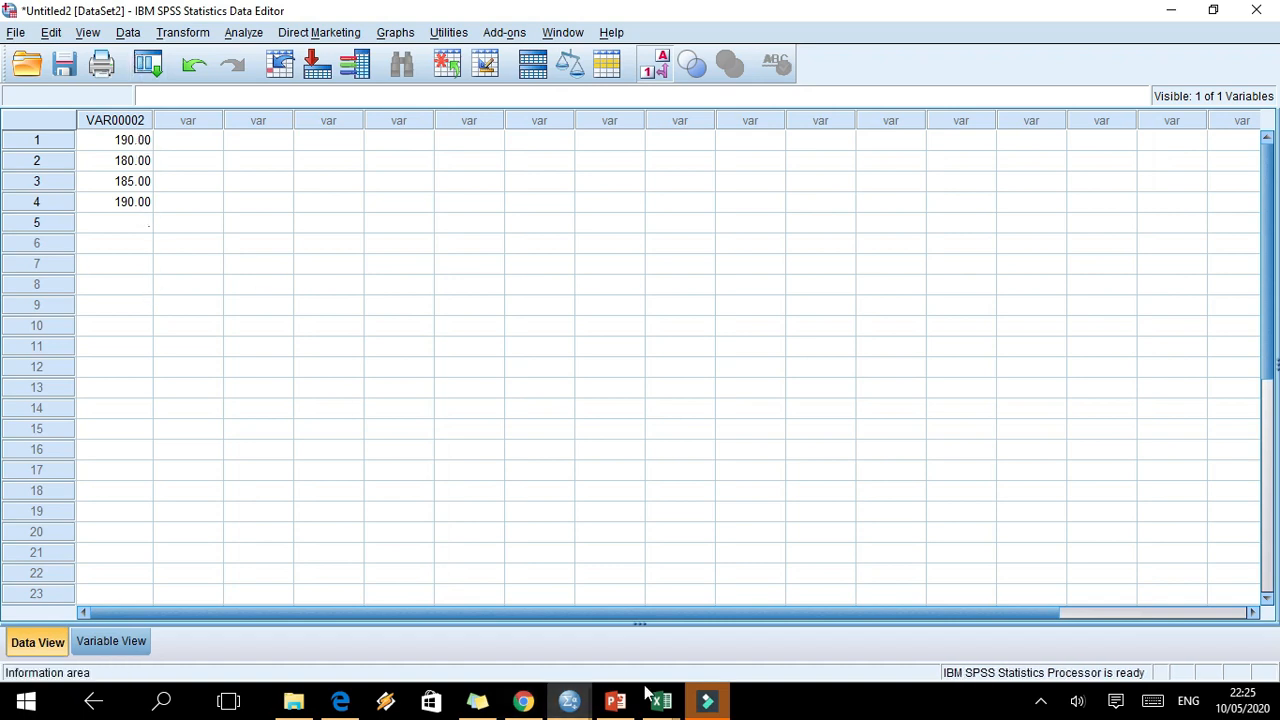
mouse_move(661, 702)
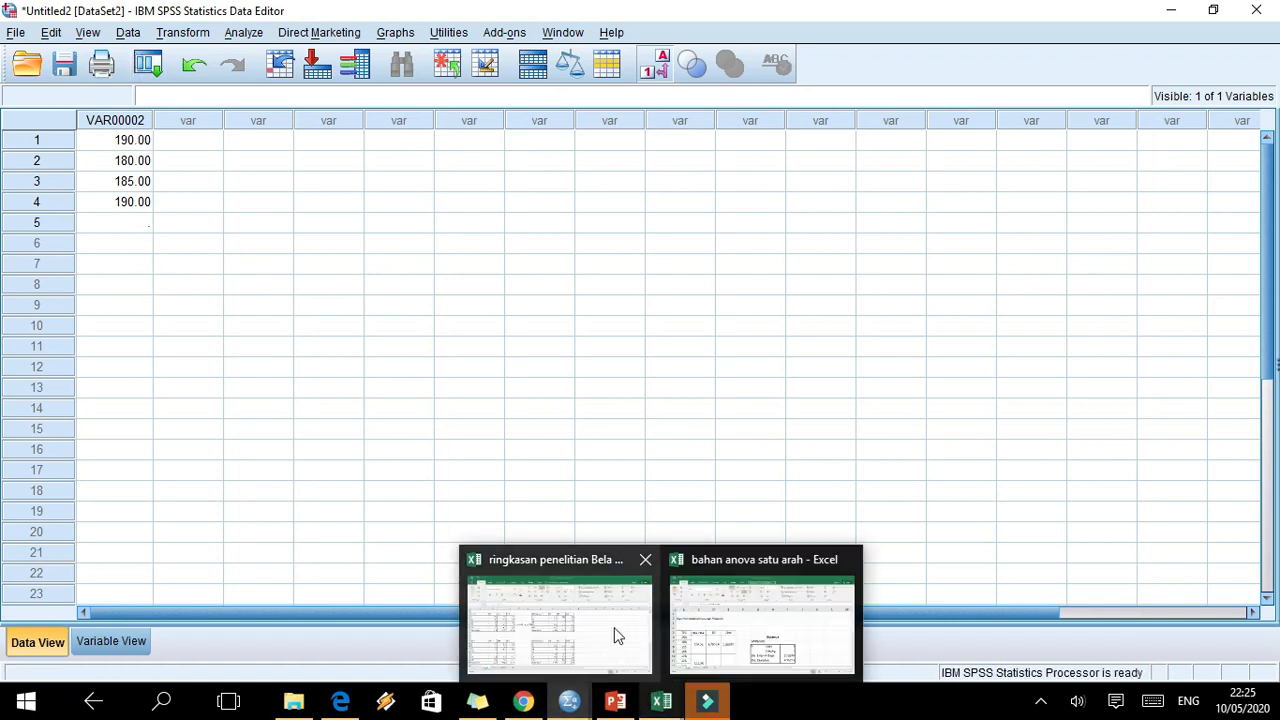
click(714, 623)
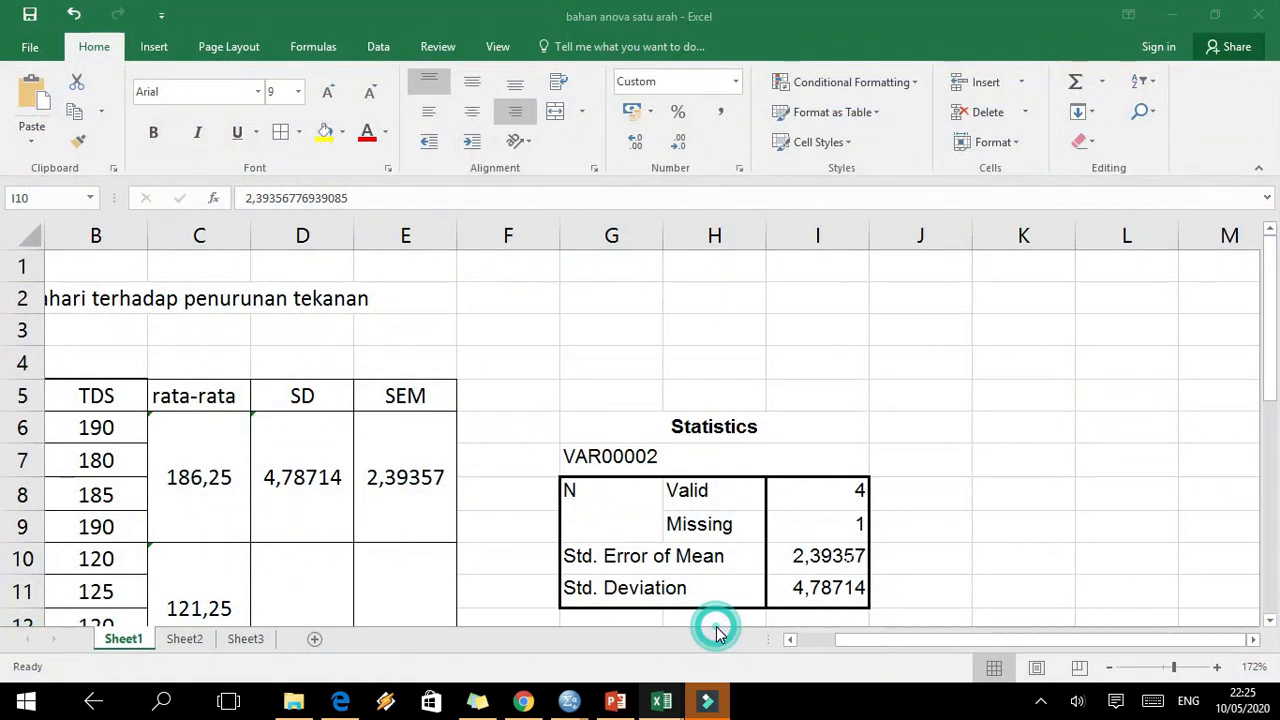
click(122, 430)
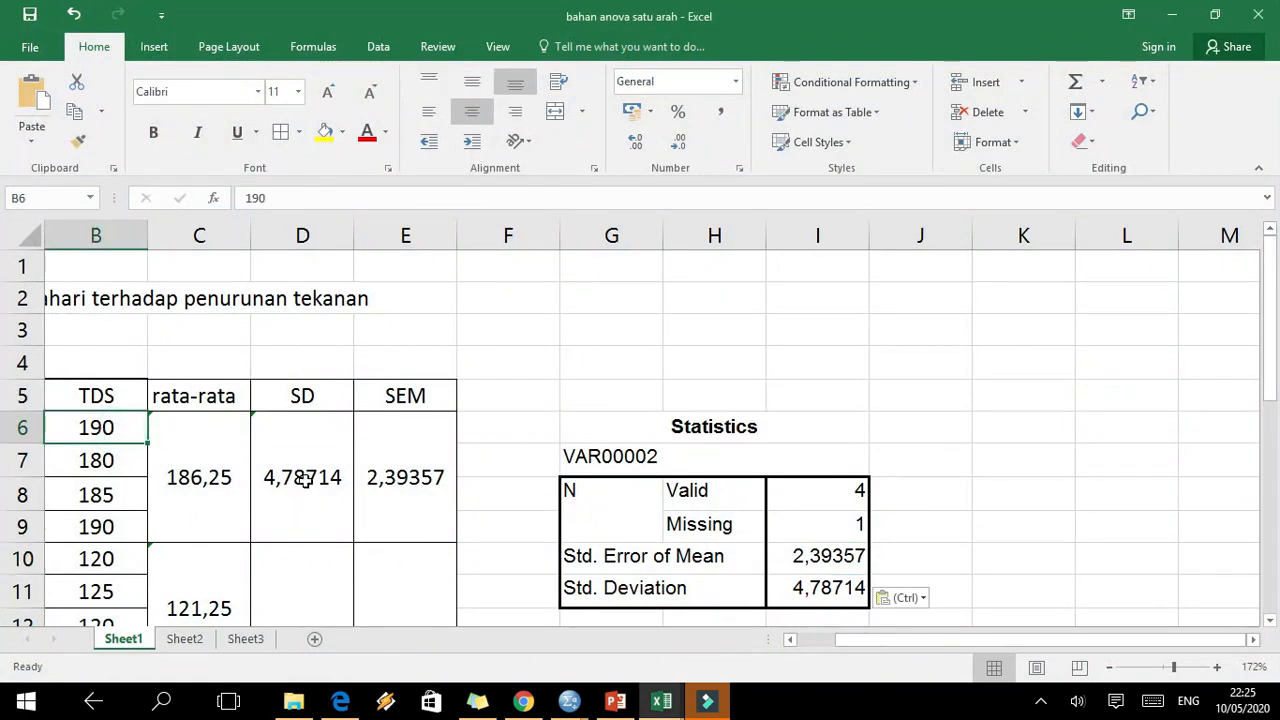
- Switch to the Chrome browser and open a new blank tab
drag(850, 642, 808, 648)
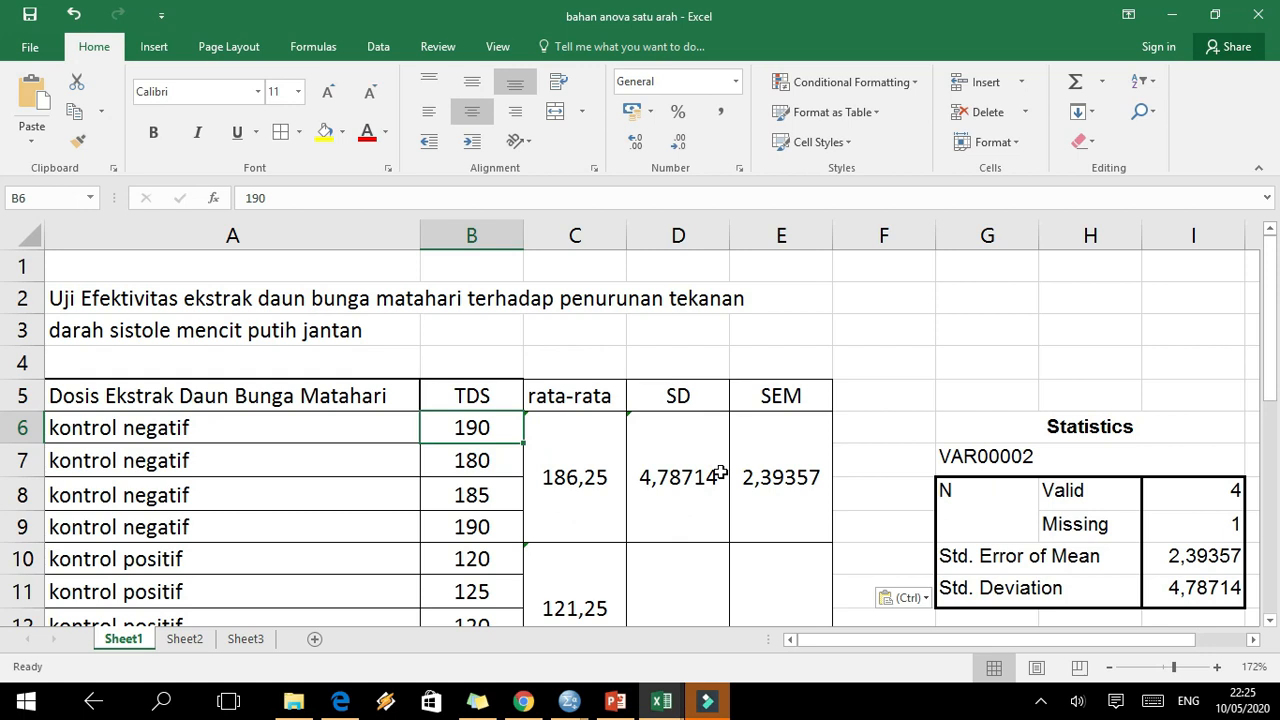
click(535, 632)
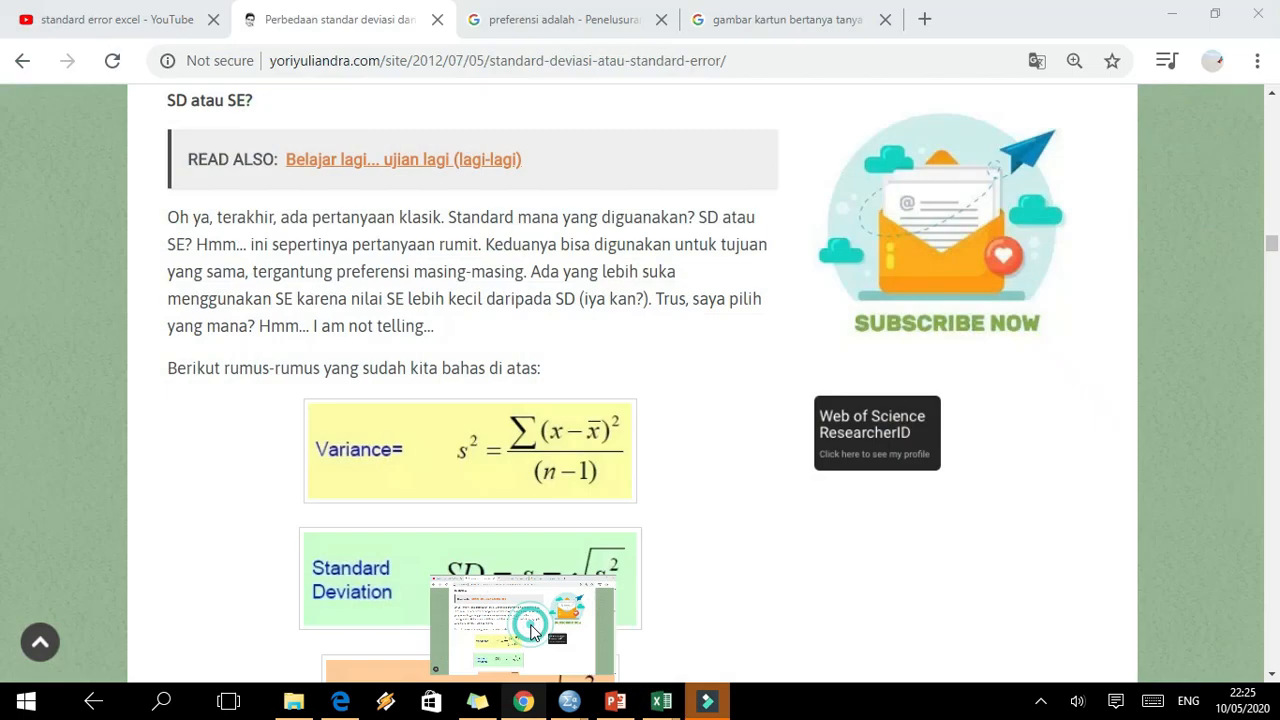
click(848, 19)
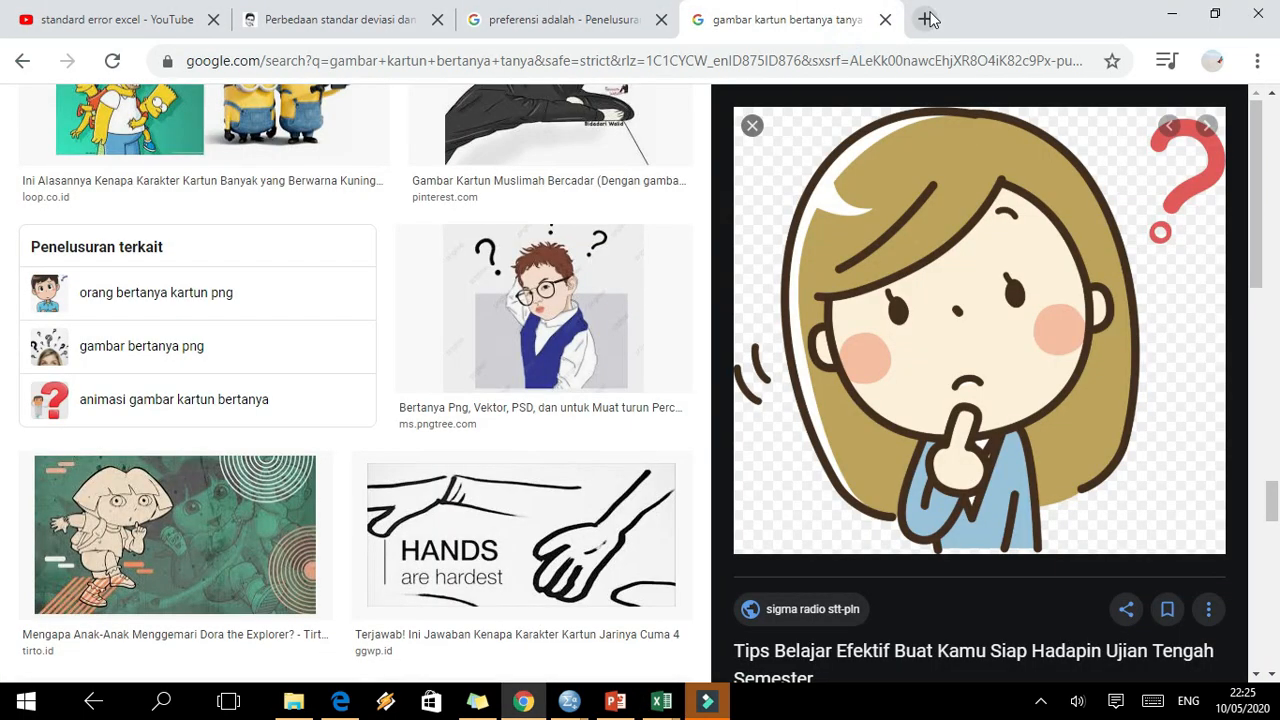
click(925, 19)
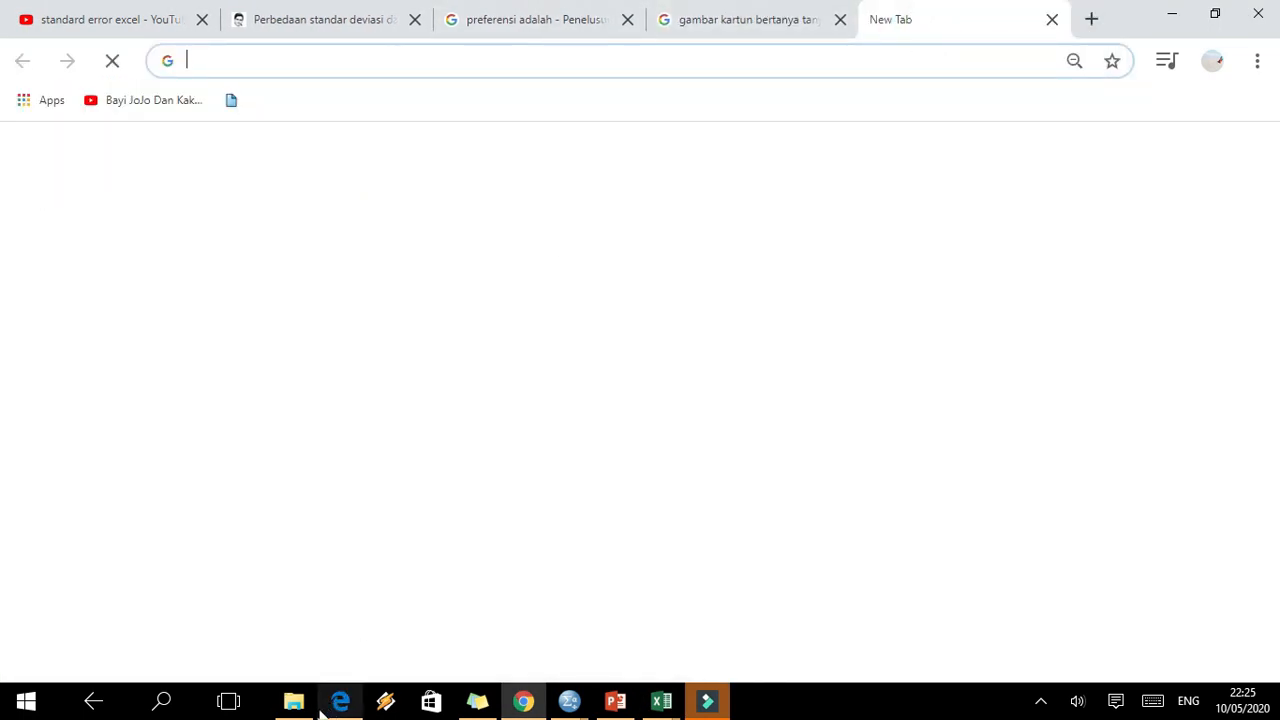
- Switch to File Explorer and open the Local Disk (B) folder on Local Disk (D:)
mouse_move(300, 703)
click(300, 645)
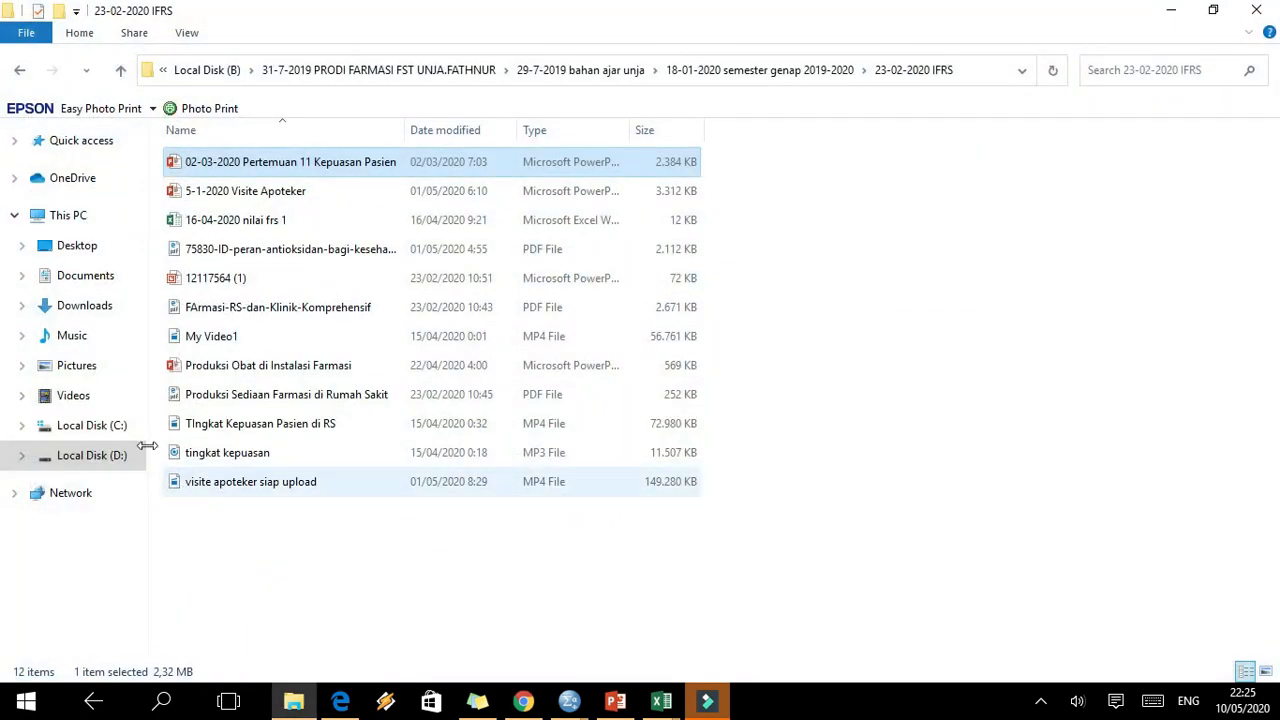
click(118, 457)
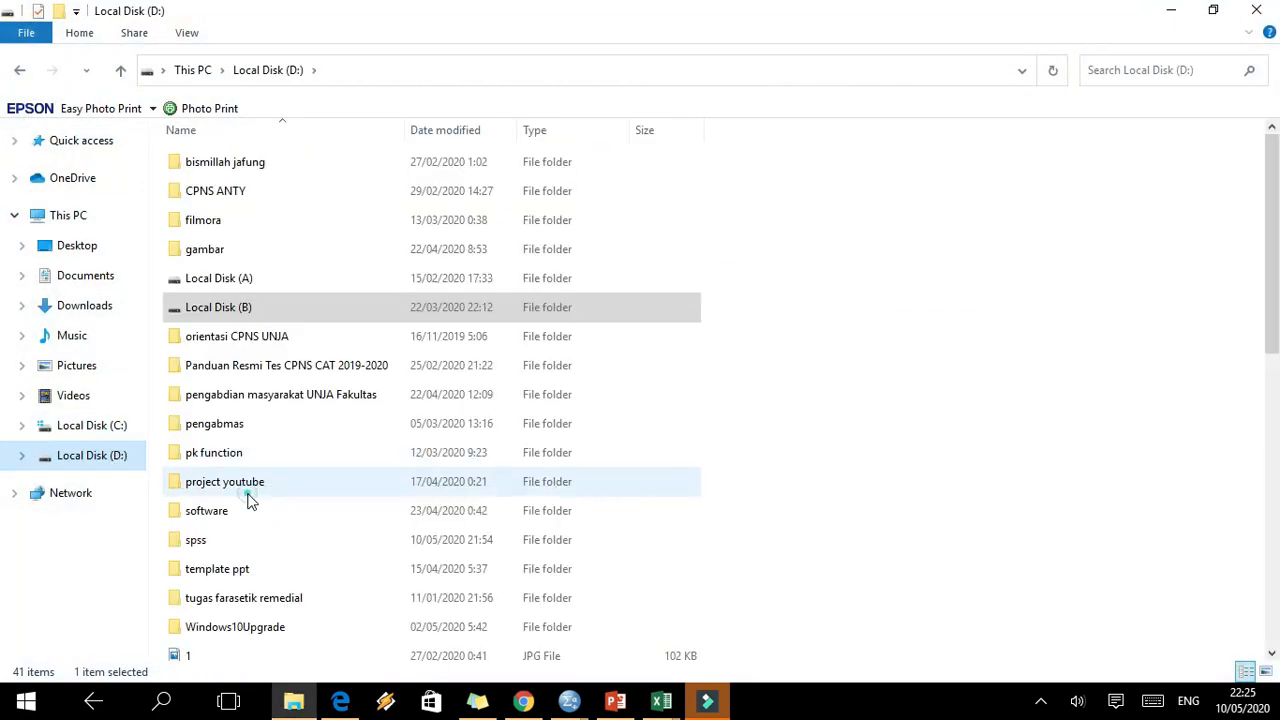
click(249, 497)
key(Down)
key(Down)
key(Down)
key(Down)
key(Down)
key(Up)
key(Up)
key(Up)
key(Up)
key(Up)
key(Up)
key(Up)
key(Up)
key(Up)
key(Up)
key(Up)
key(Up)
key(Down)
key(Return)
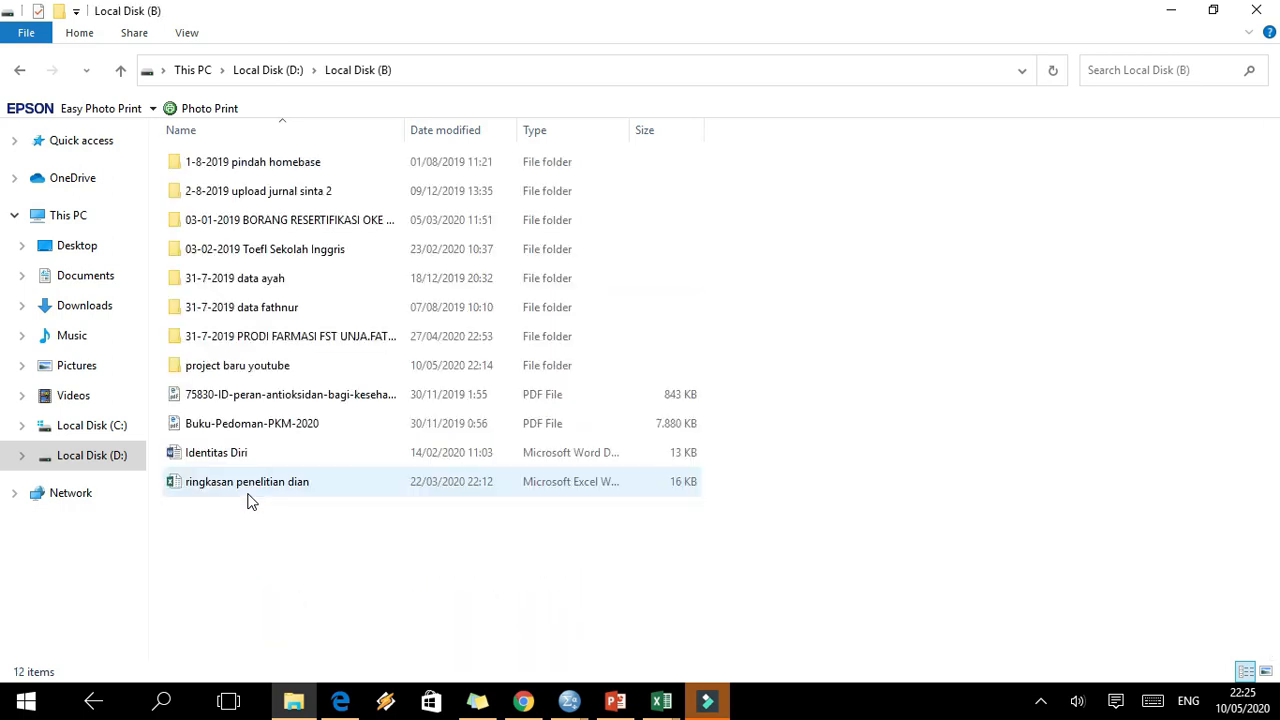
- Search the Local Disk (B) folder for files matching artikel
click(1108, 69)
text(arti)
text(kel)
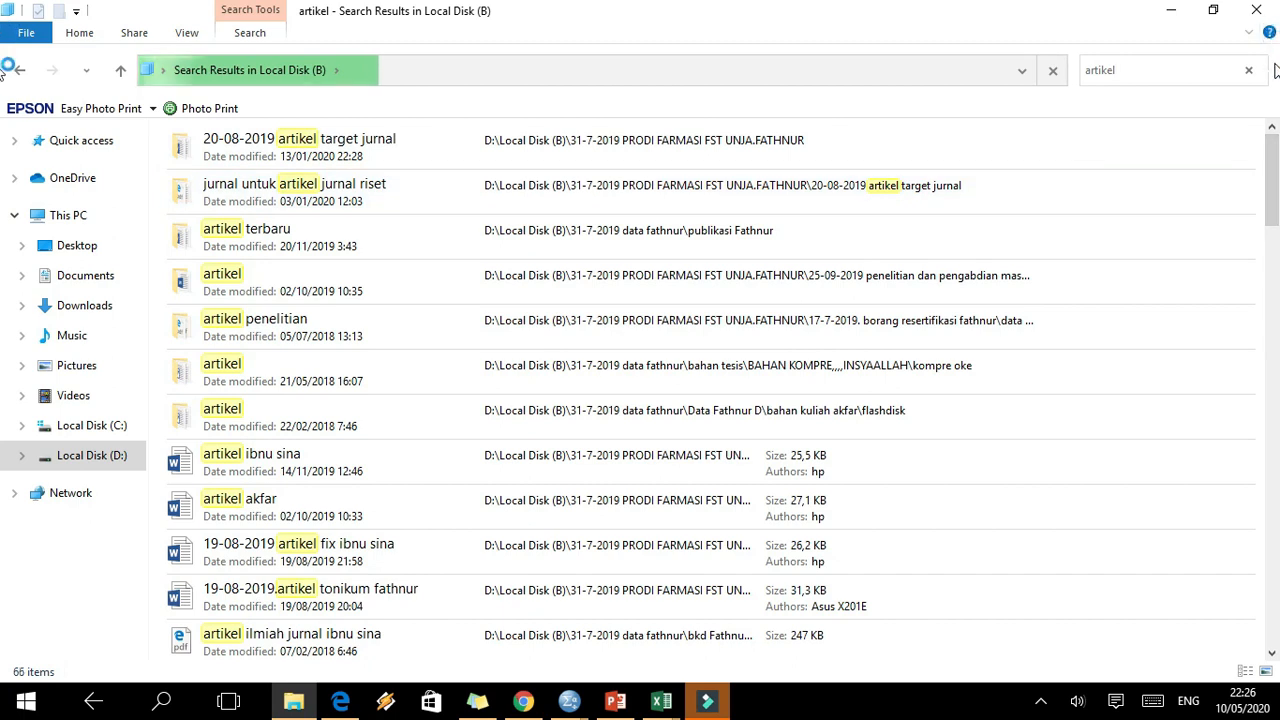
- Open the PDF artikel ilmiah jurnal ibnu sina and examine how Tabel 1 reports mean ± deviation values
drag(1275, 151, 1277, 232)
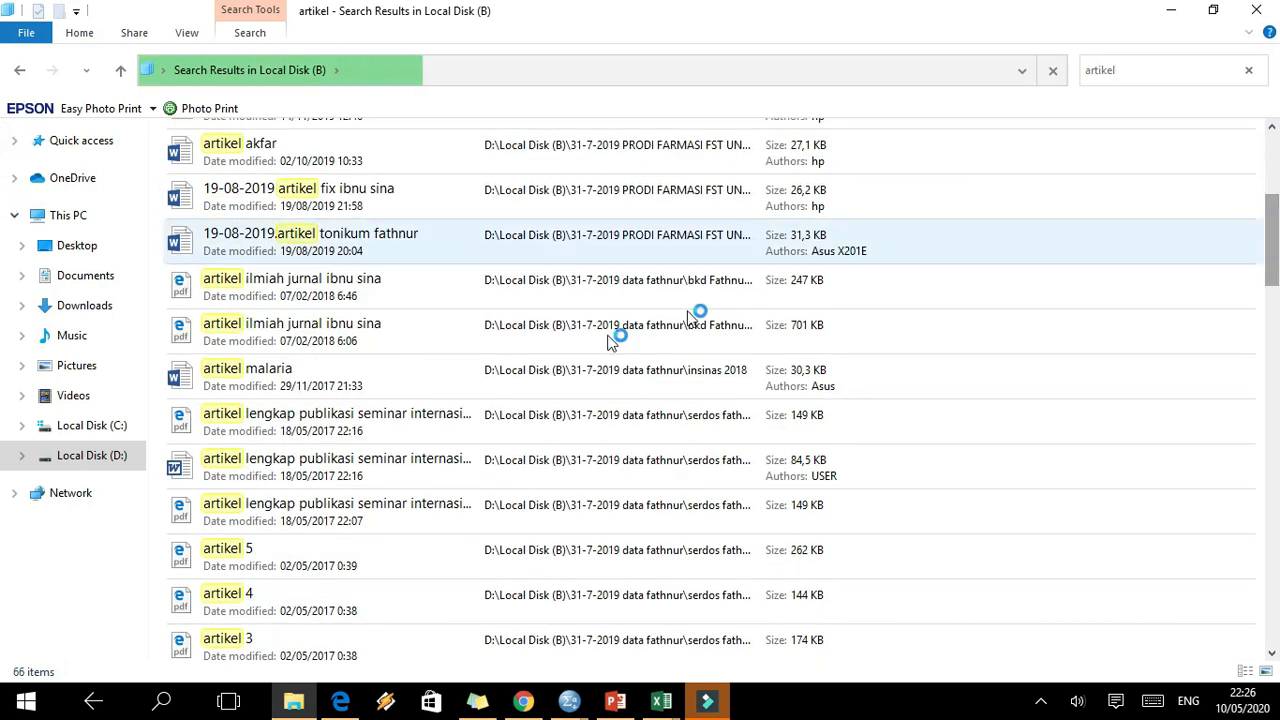
double_click(393, 341)
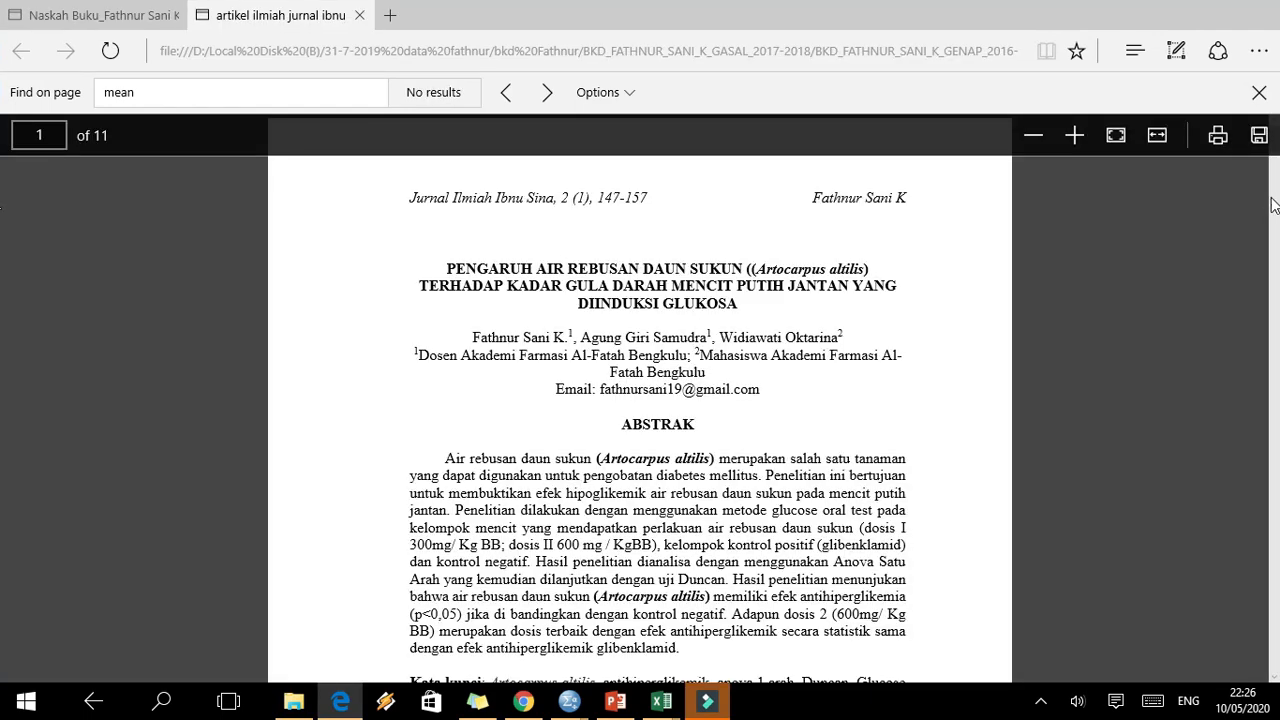
drag(1272, 204, 1277, 458)
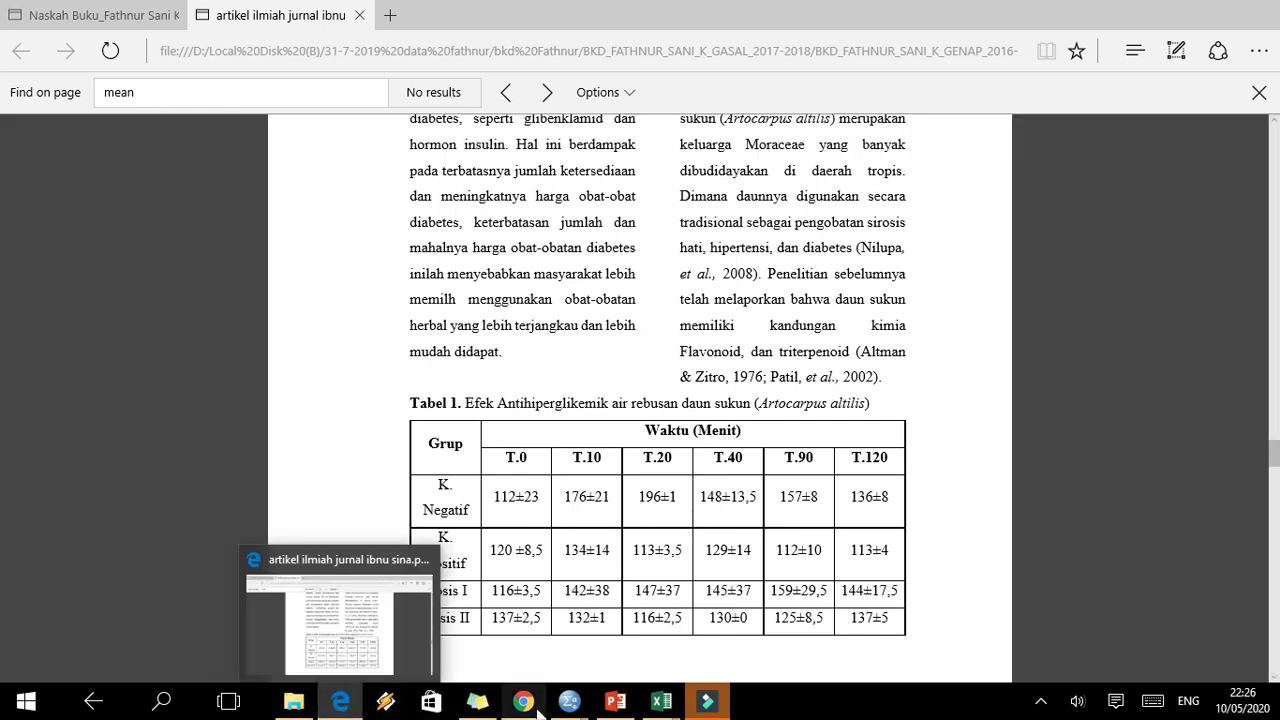
- Switch back to Chrome and search Google for "uji eefktifitas antinflamasi ekstrak"
mouse_move(533, 678)
click(520, 648)
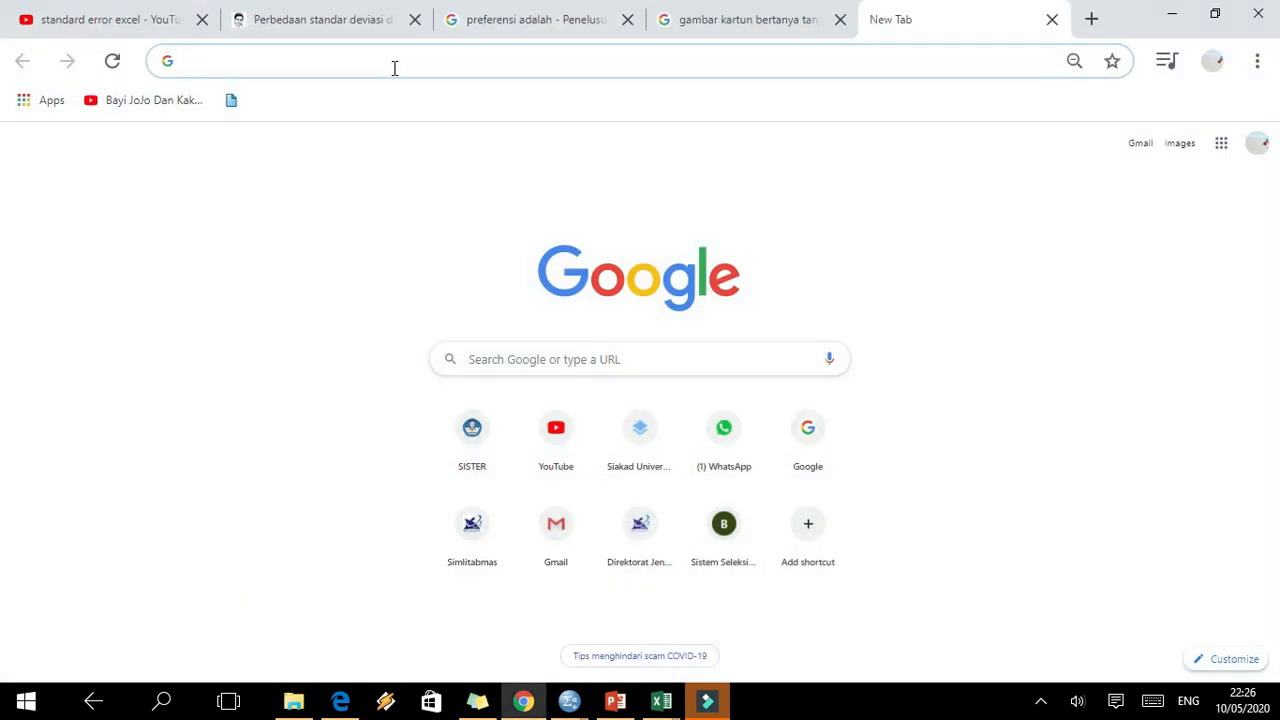
text(uji eg)
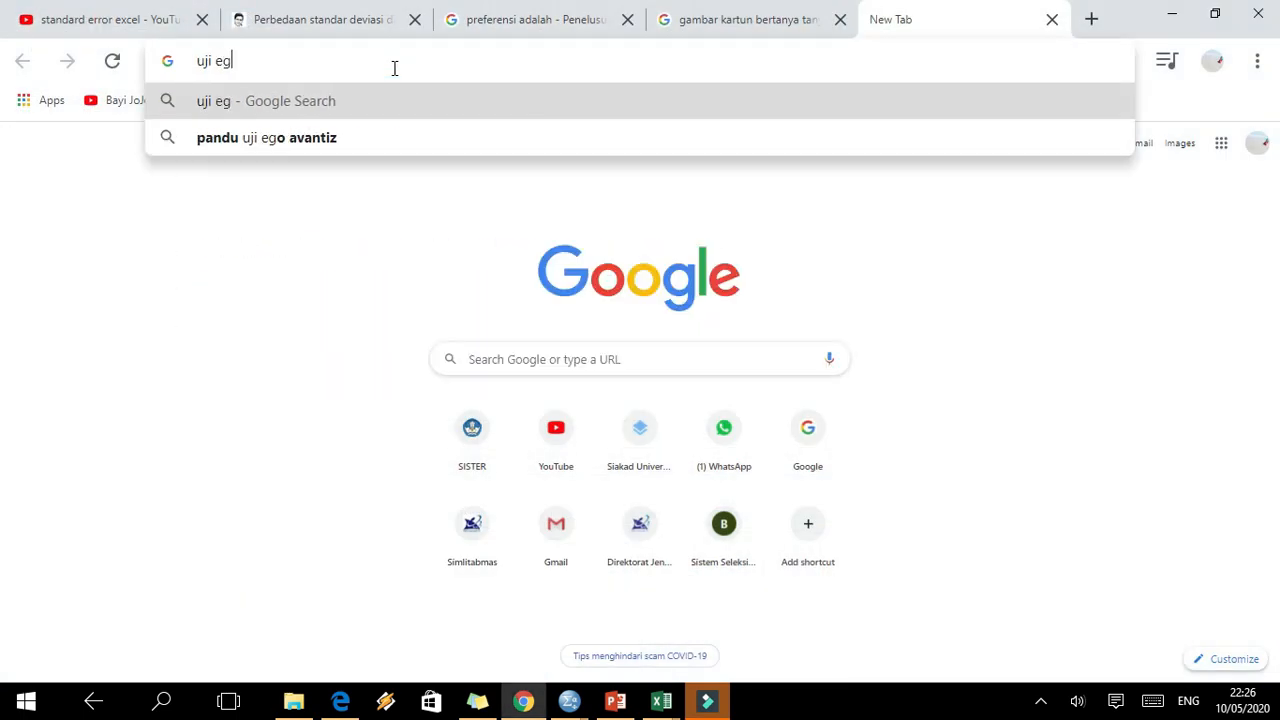
key(BackSpace)
text(efk)
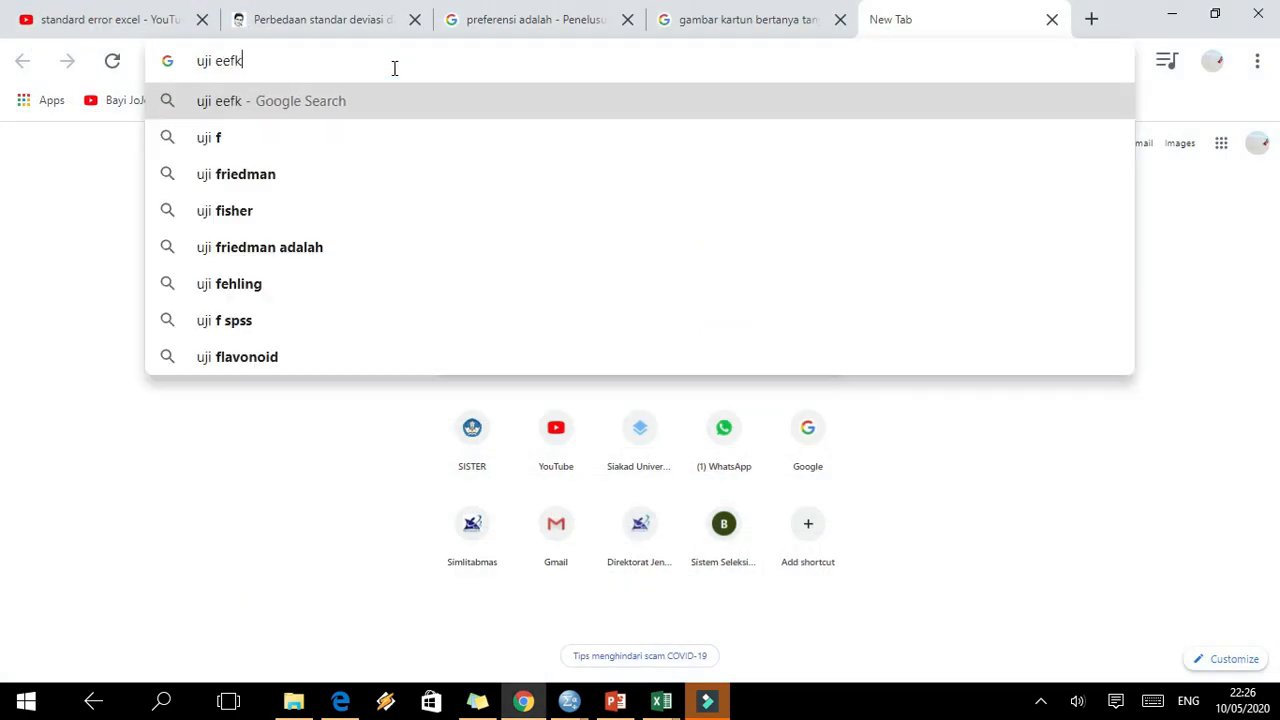
text(tif)
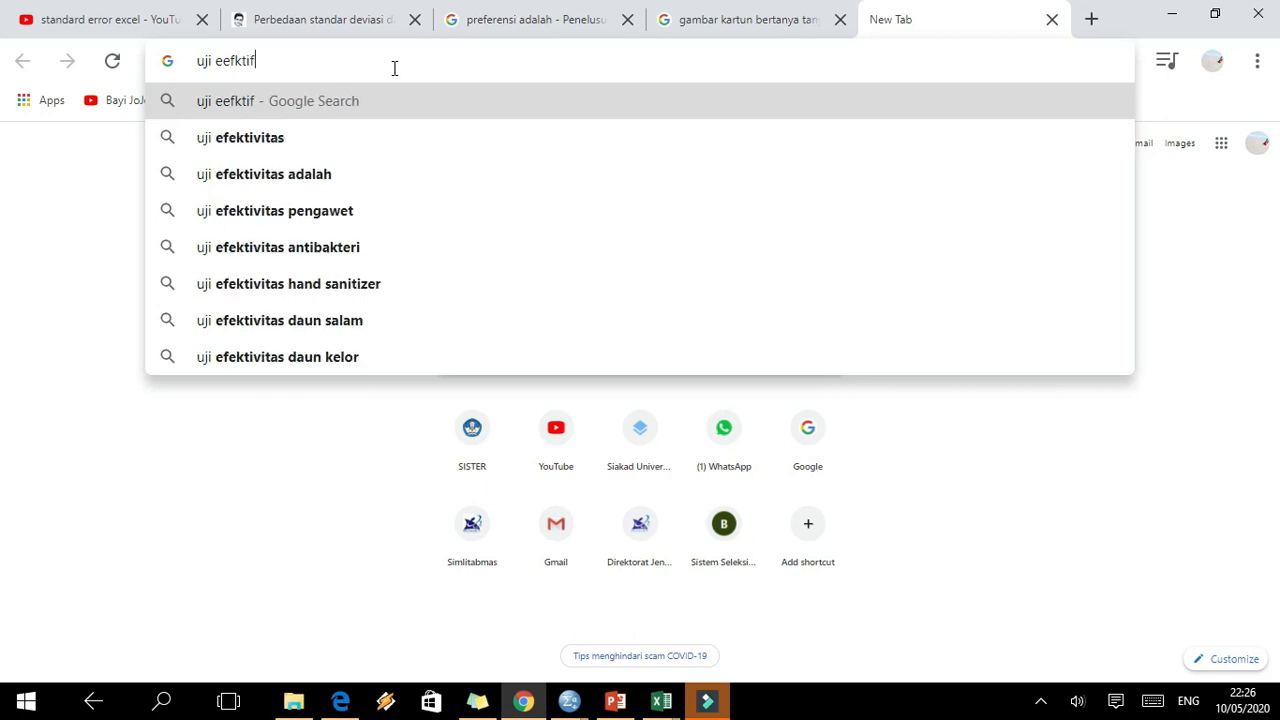
text(itas a)
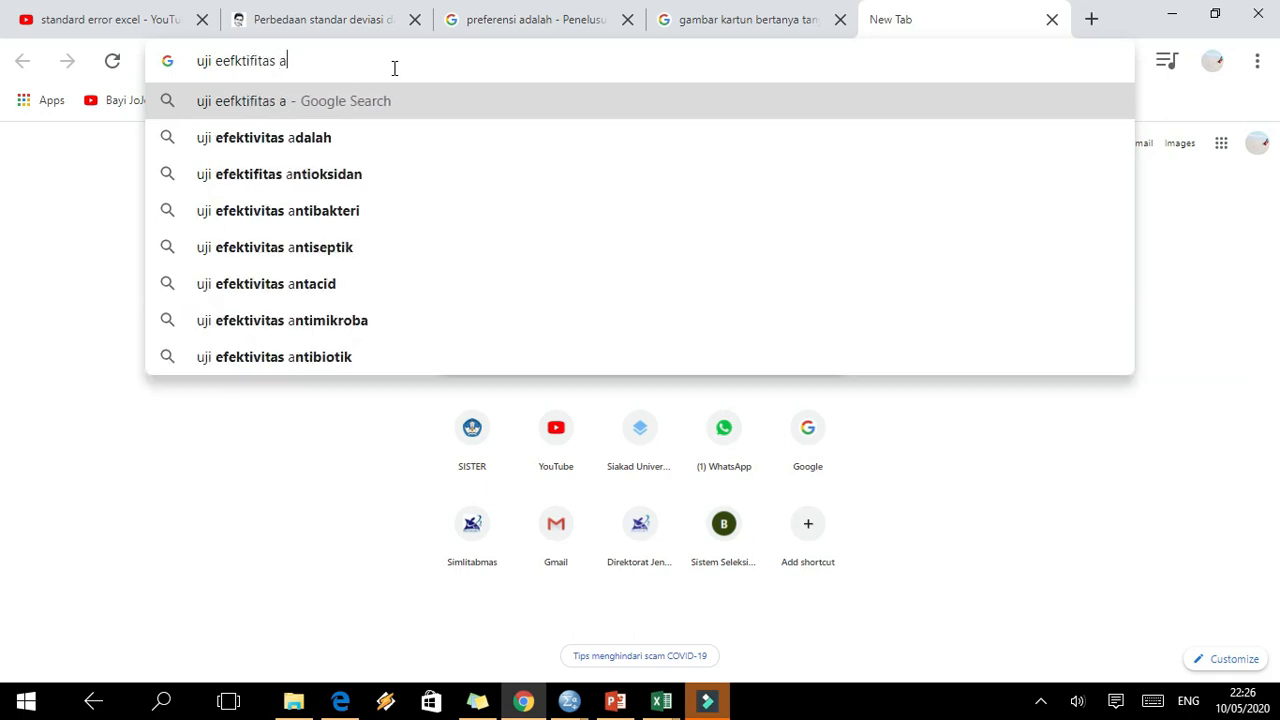
text(ntinfla)
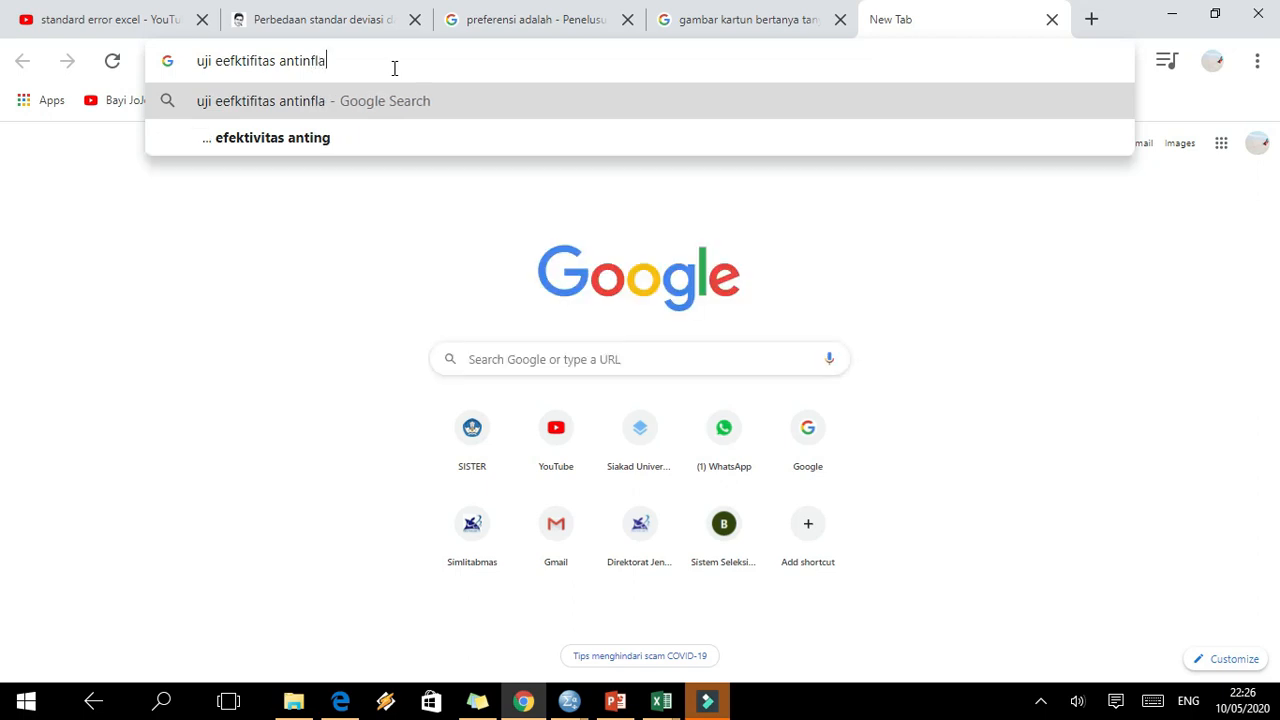
text(masi ekstrak)
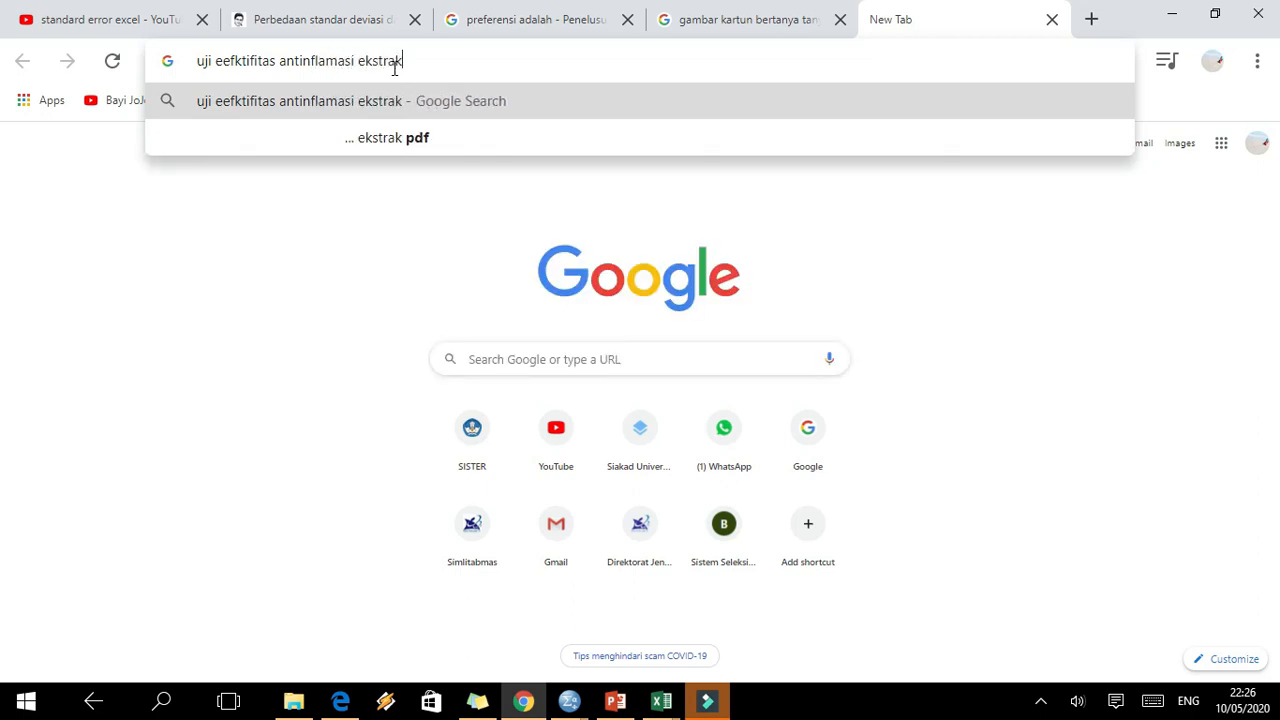
key(Return)
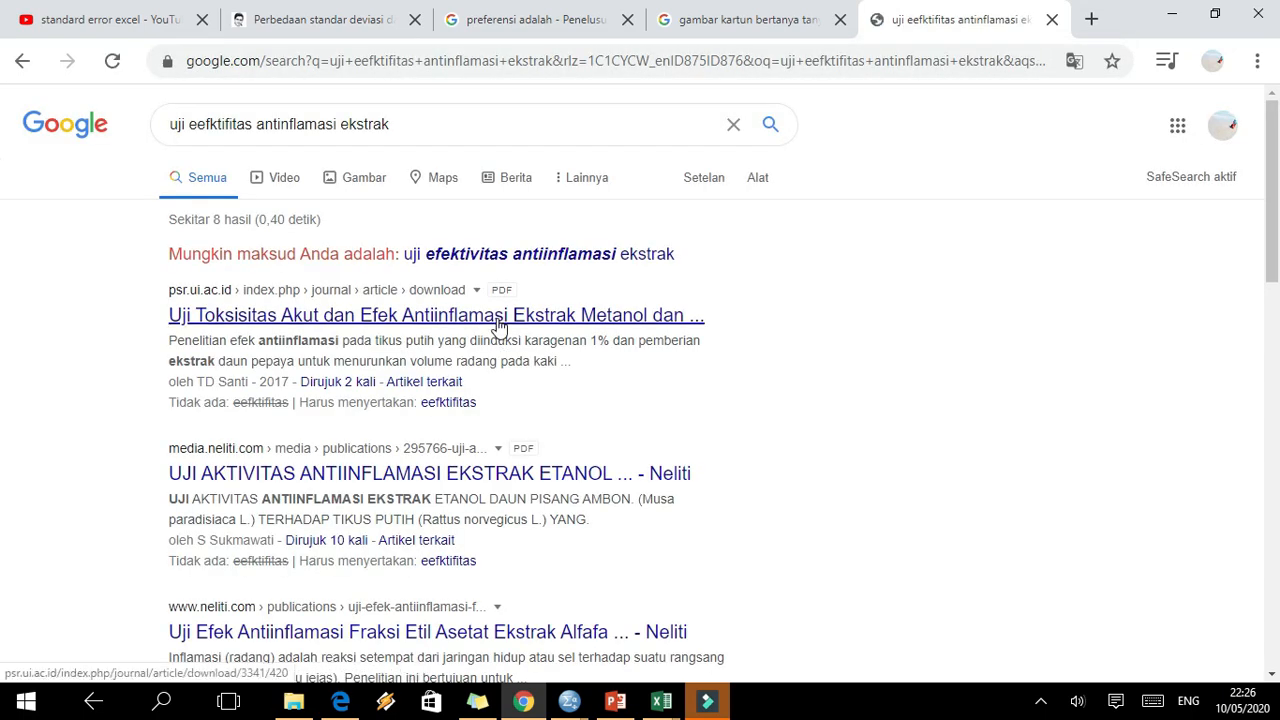
- Download the PDF of the first result, Uji Toksisitas Akut dan Efek Antiinflamasi, through a new tab and open it
right_click(500, 326)
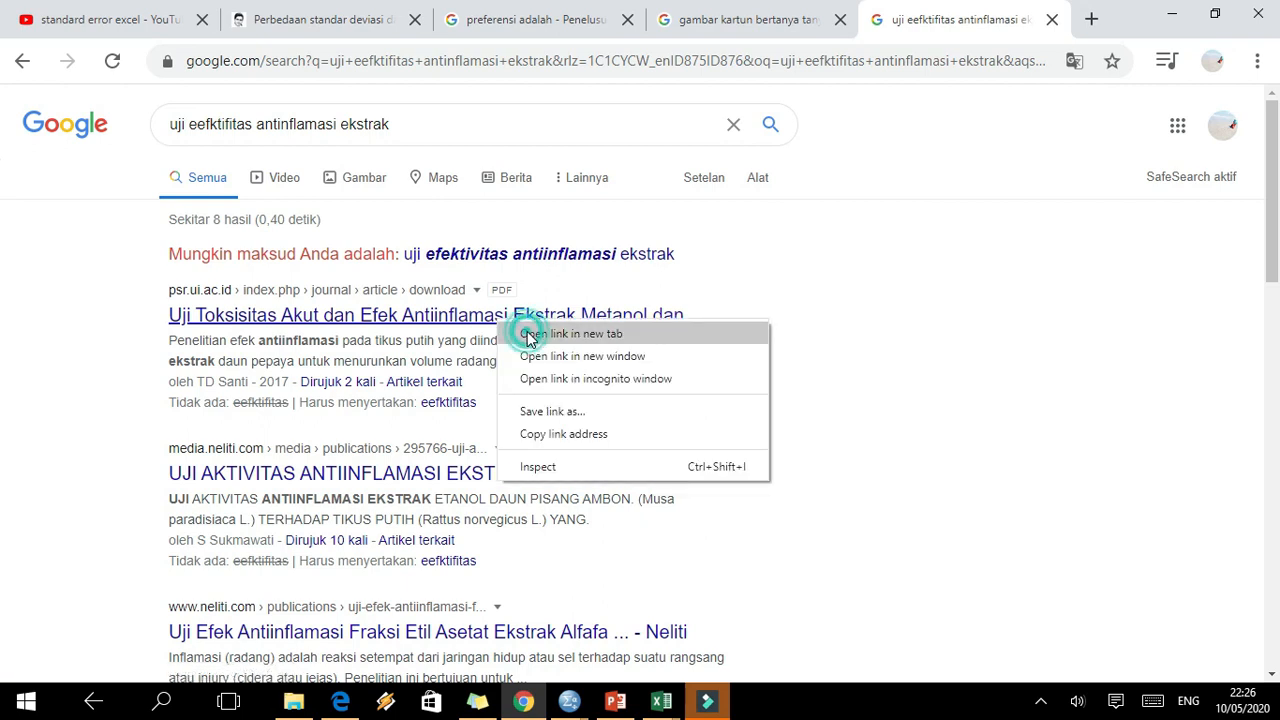
click(526, 331)
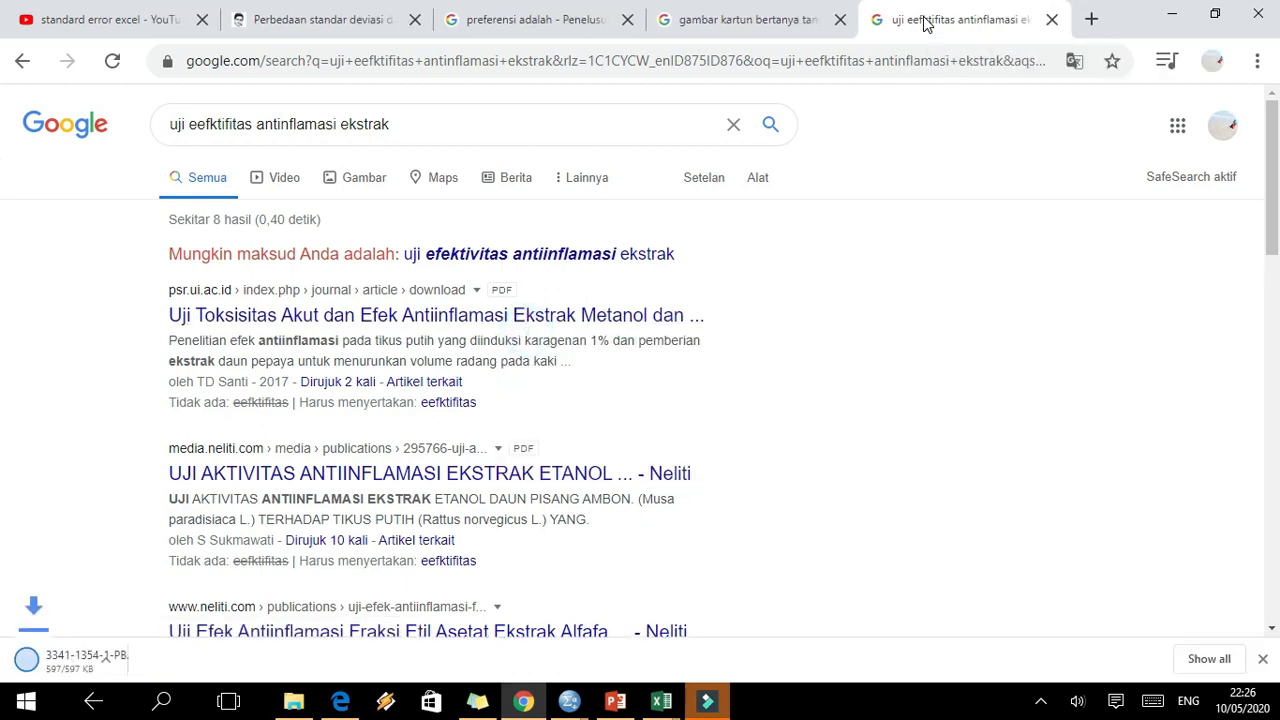
click(22, 664)
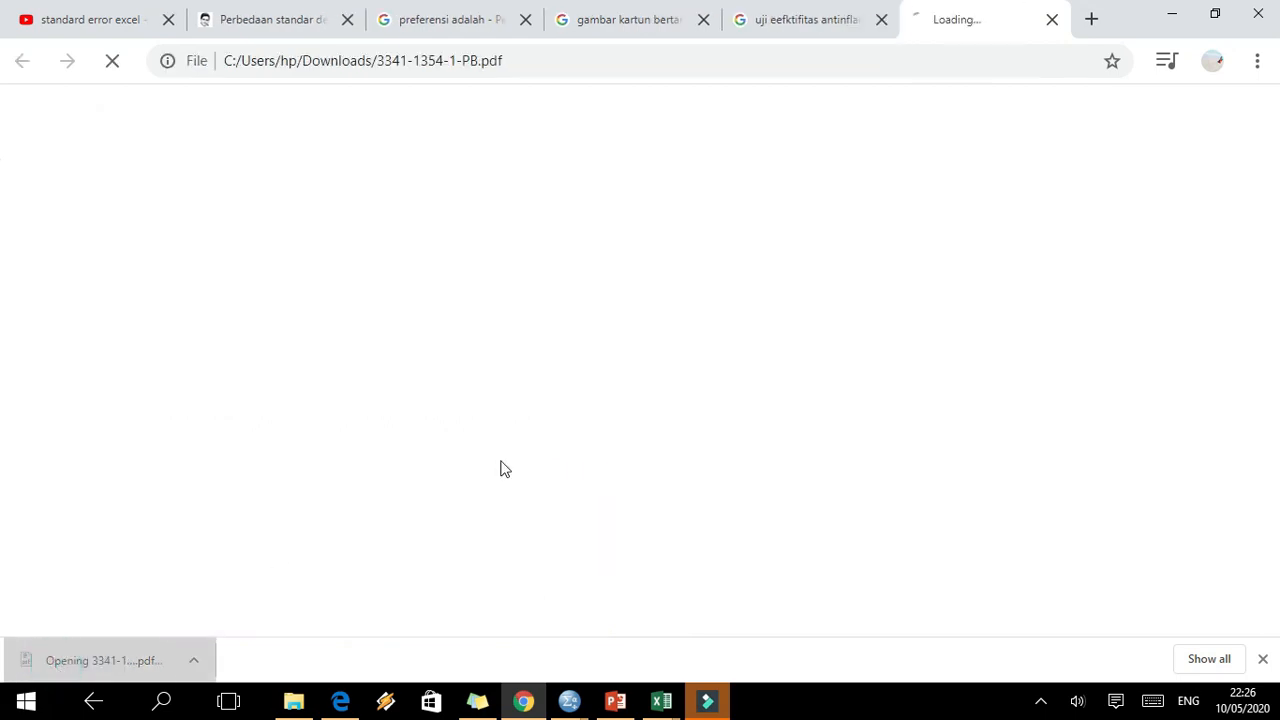
- Find Tabel 5 on page 8 of the article and examine how it reports the mean ± standard deviation of volume radang
scroll(800, 351, down, 1)
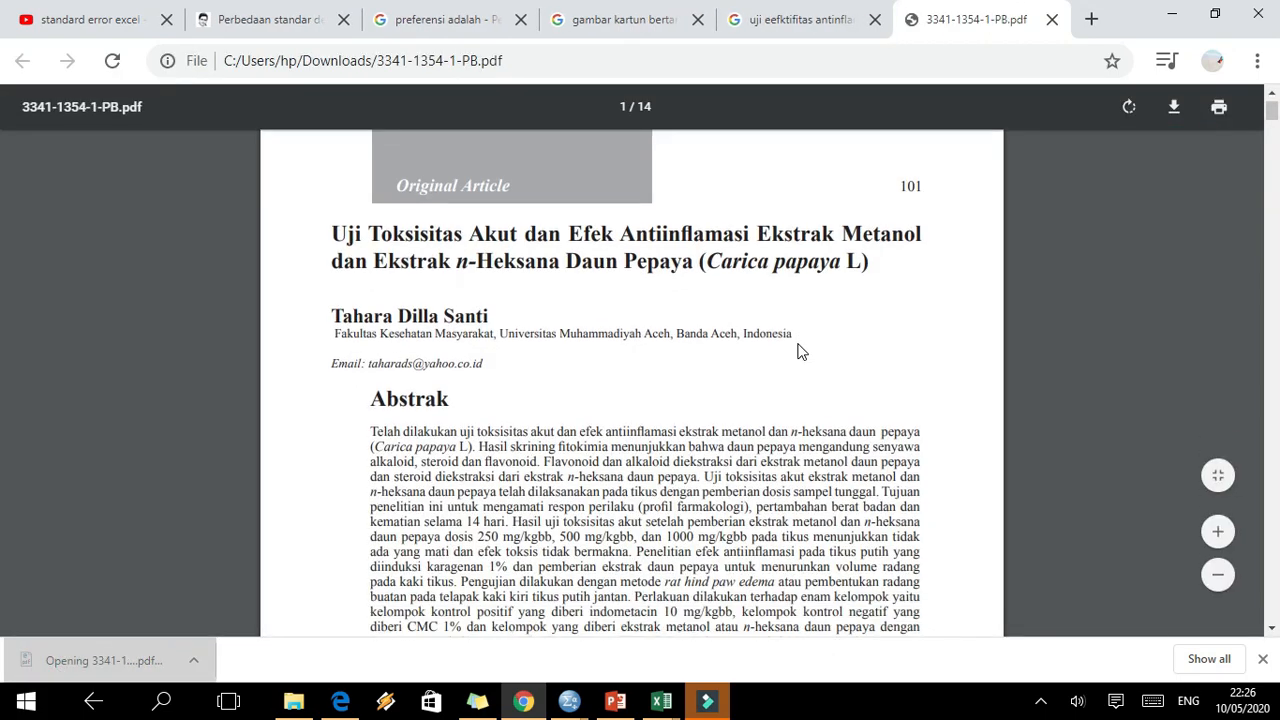
scroll(800, 351, down, 15)
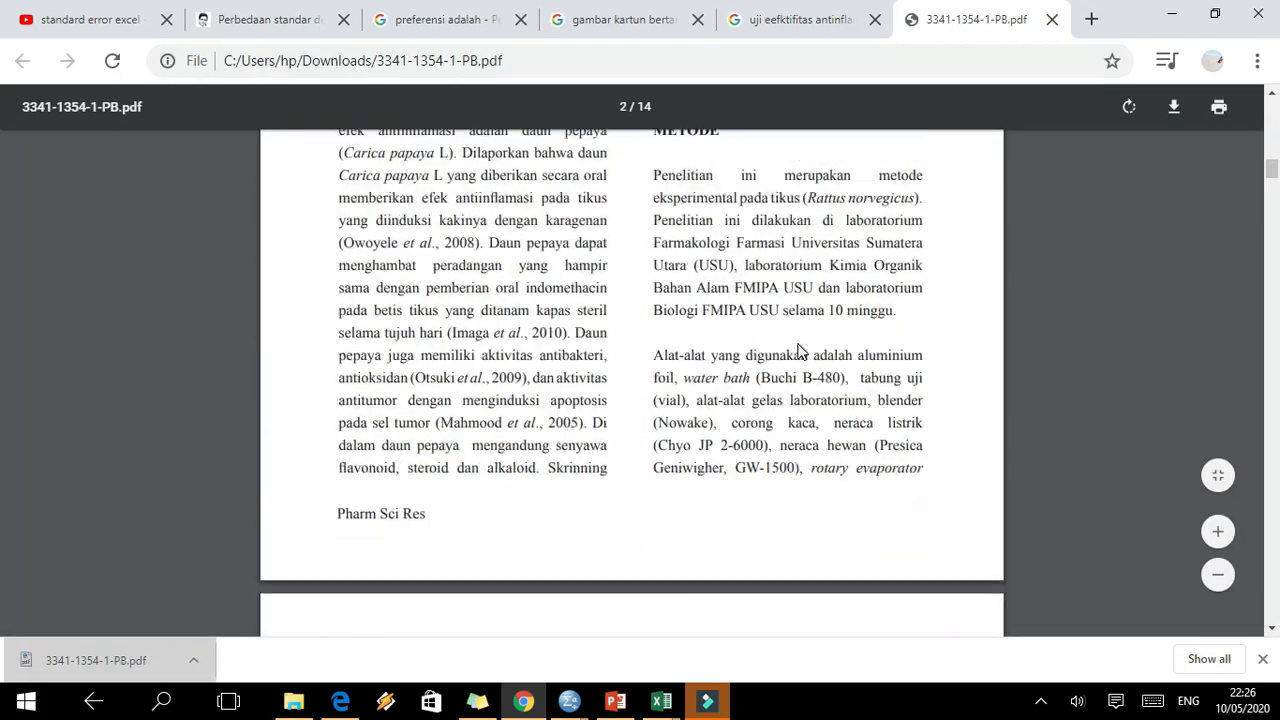
scroll(800, 351, down, 10)
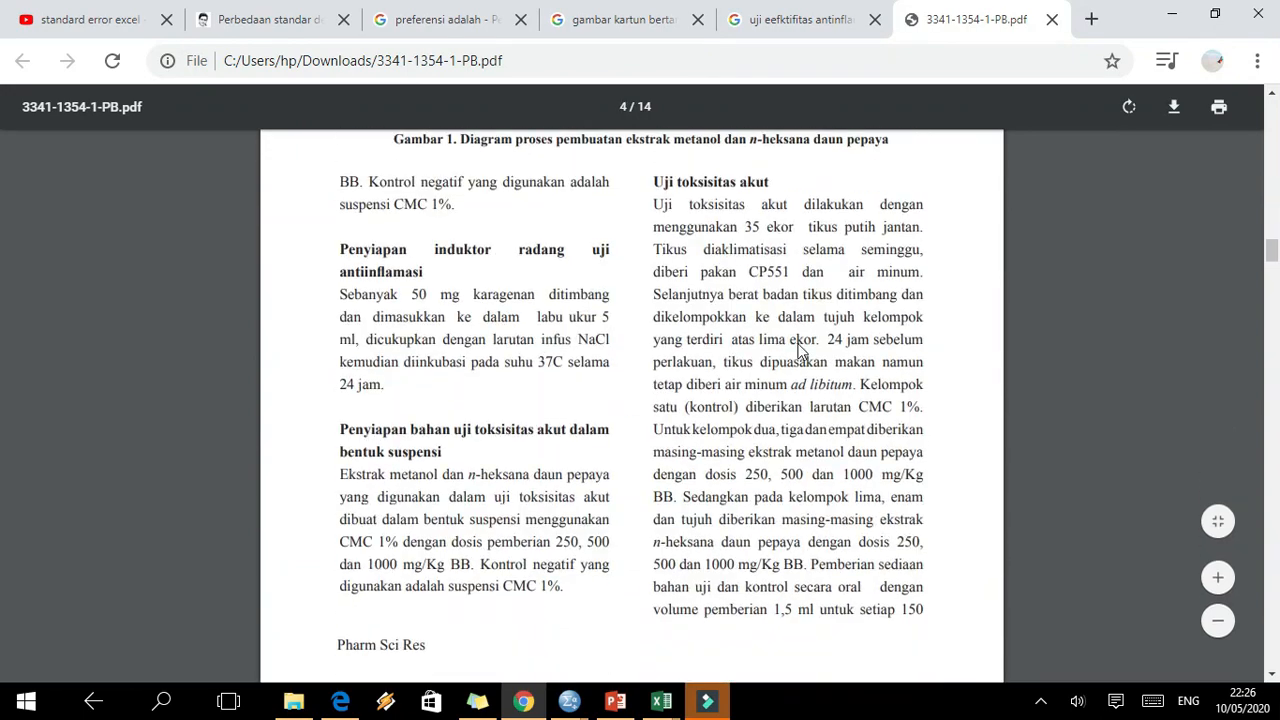
scroll(800, 351, down, 15)
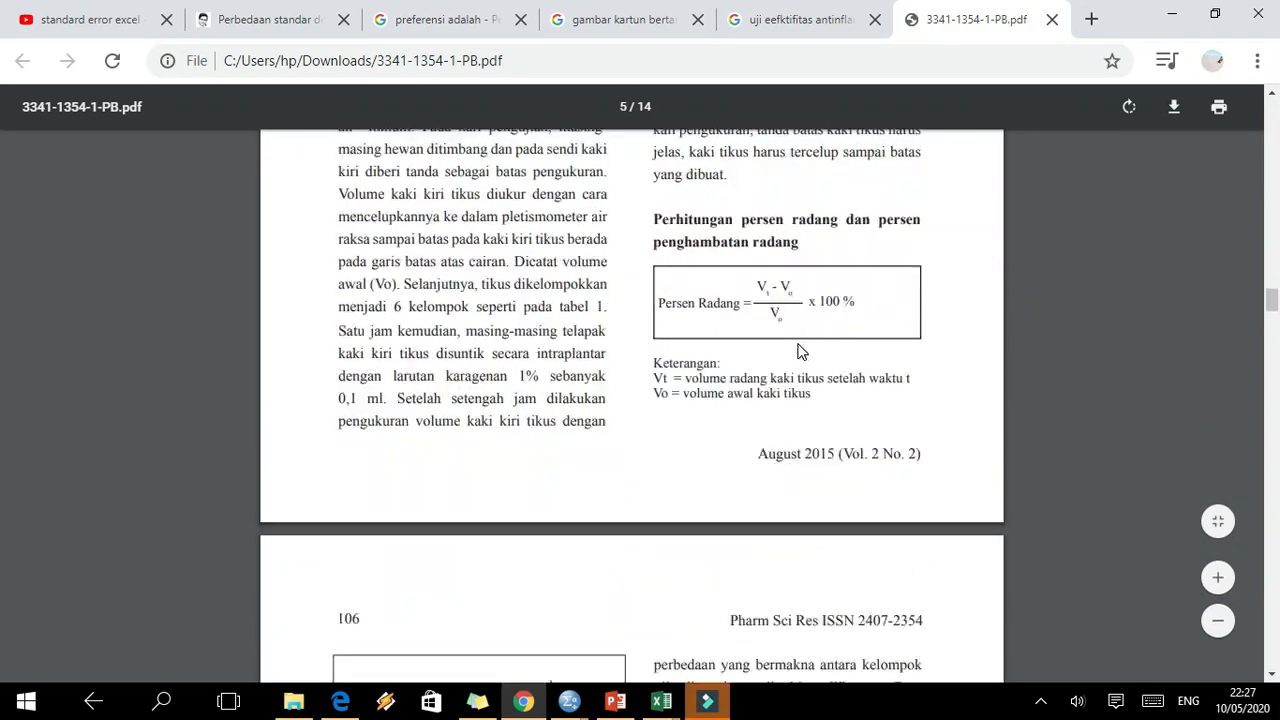
scroll(800, 351, down, 10)
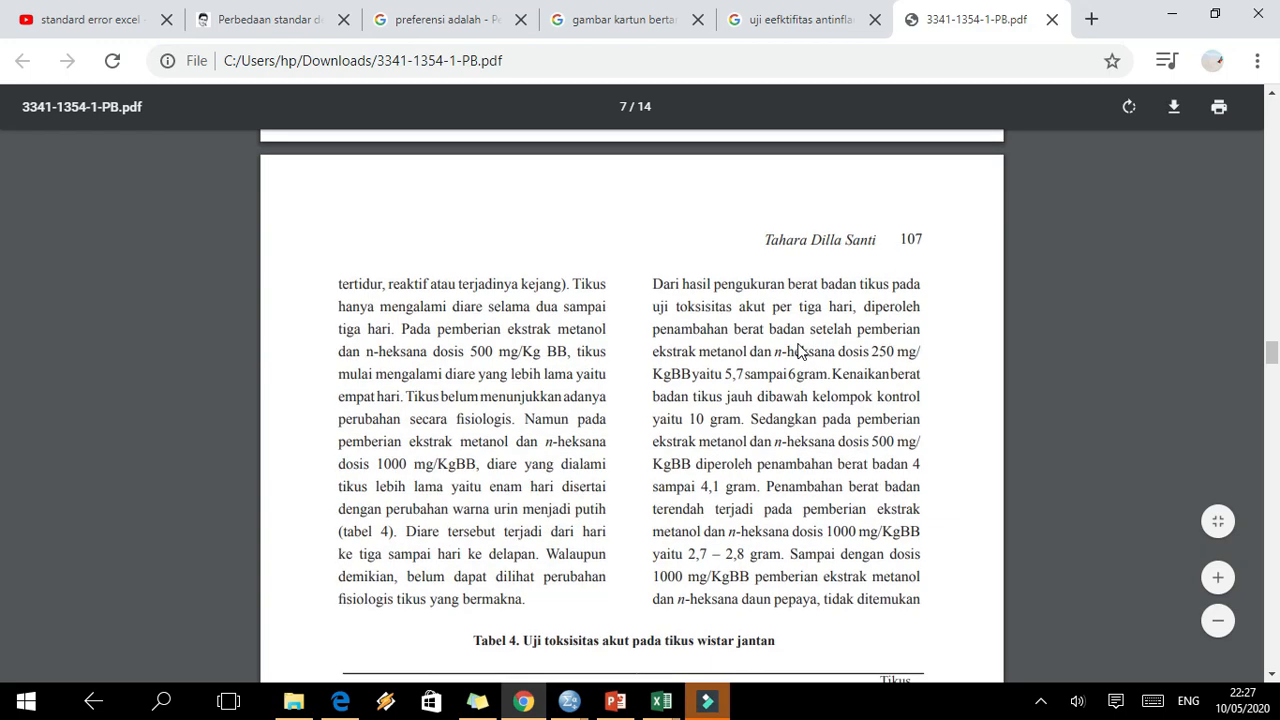
scroll(800, 351, down, 10)
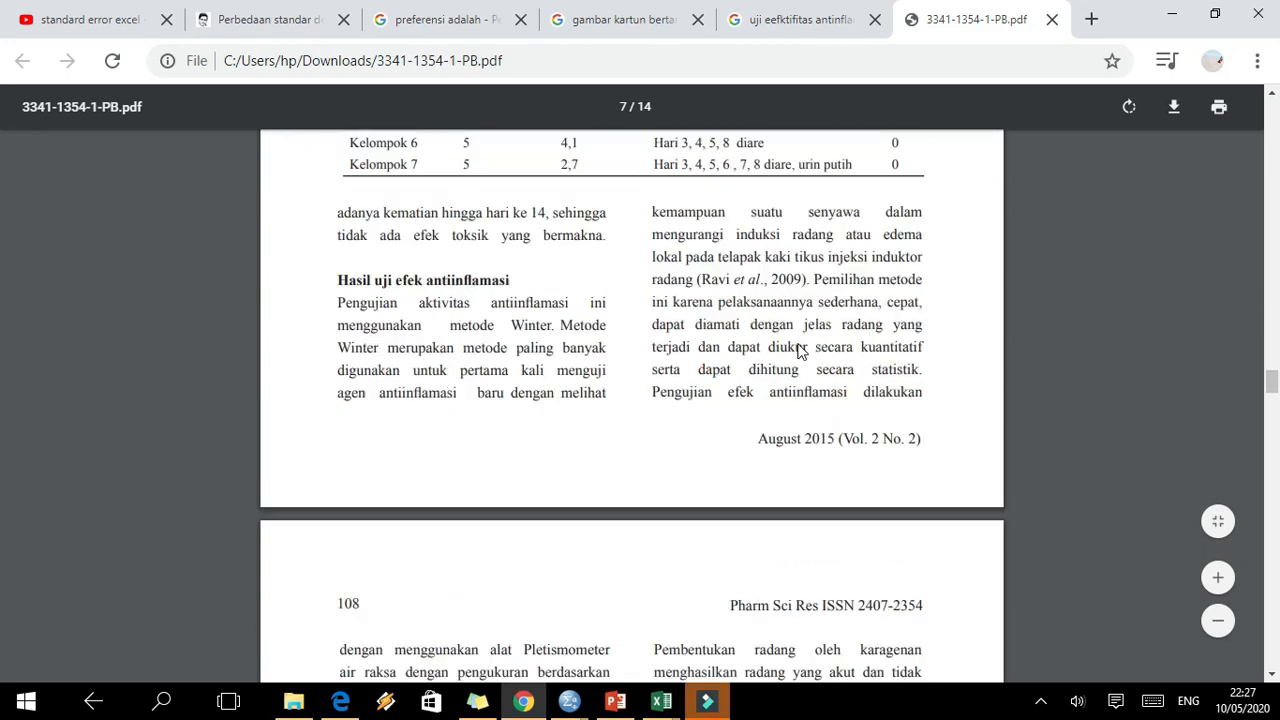
scroll(800, 351, down, 2)
scroll(800, 351, down, 2)
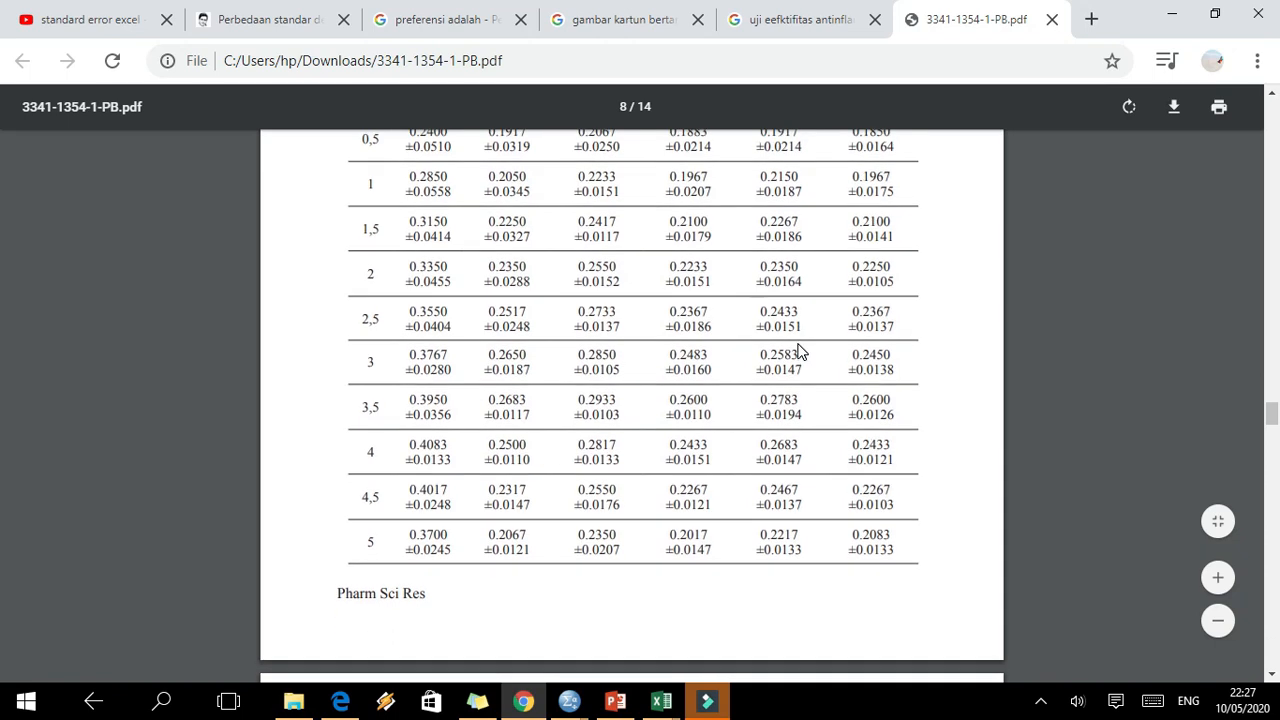
scroll(800, 351, up, 3)
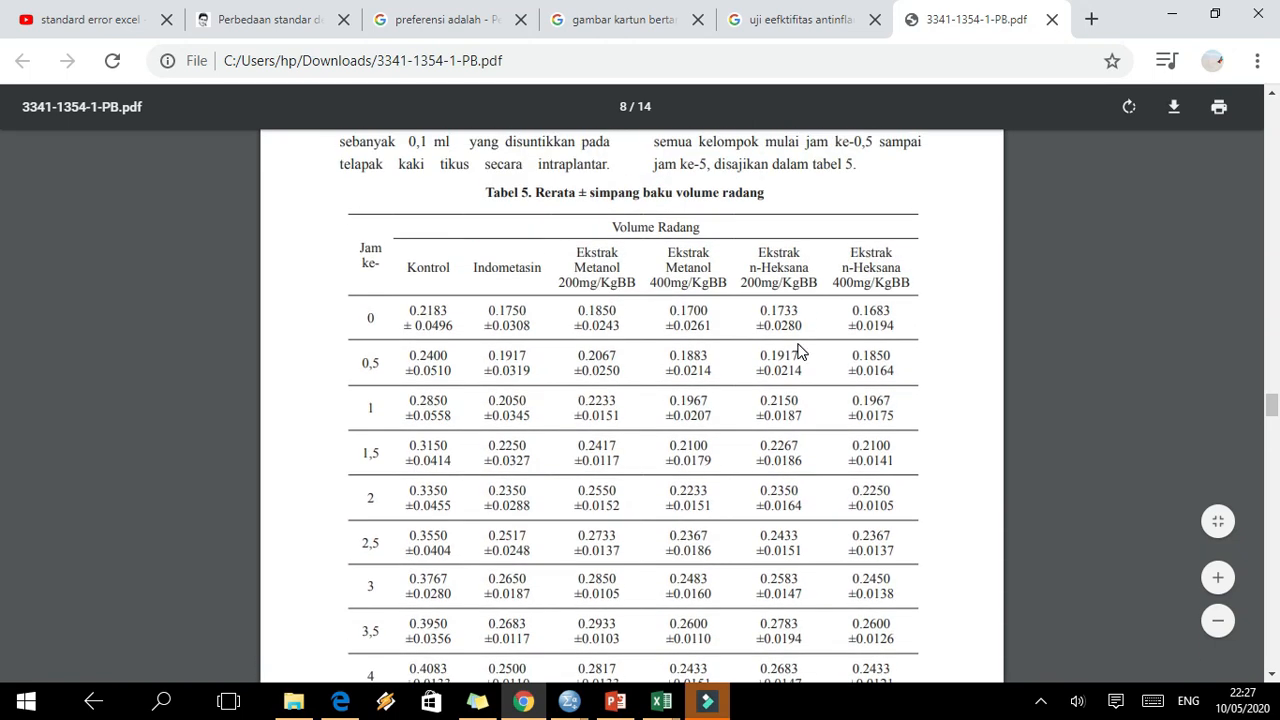
scroll(800, 351, down, 2)
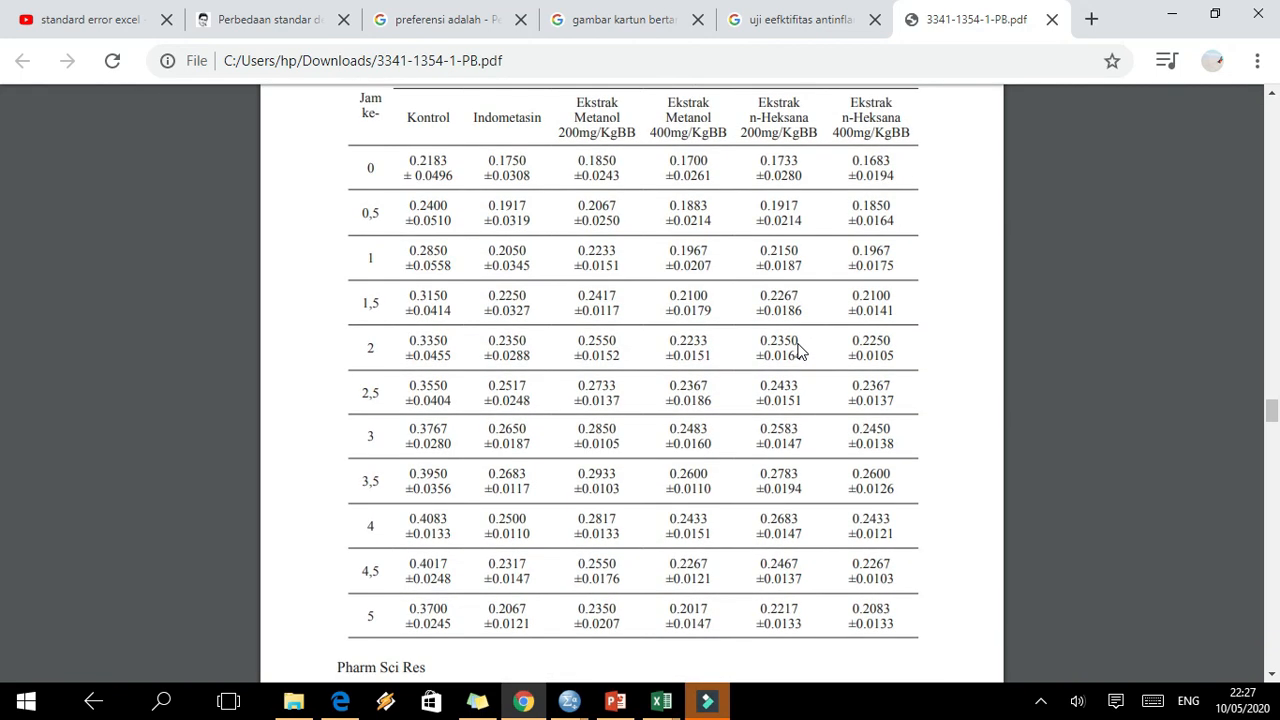
scroll(800, 351, up, 1)
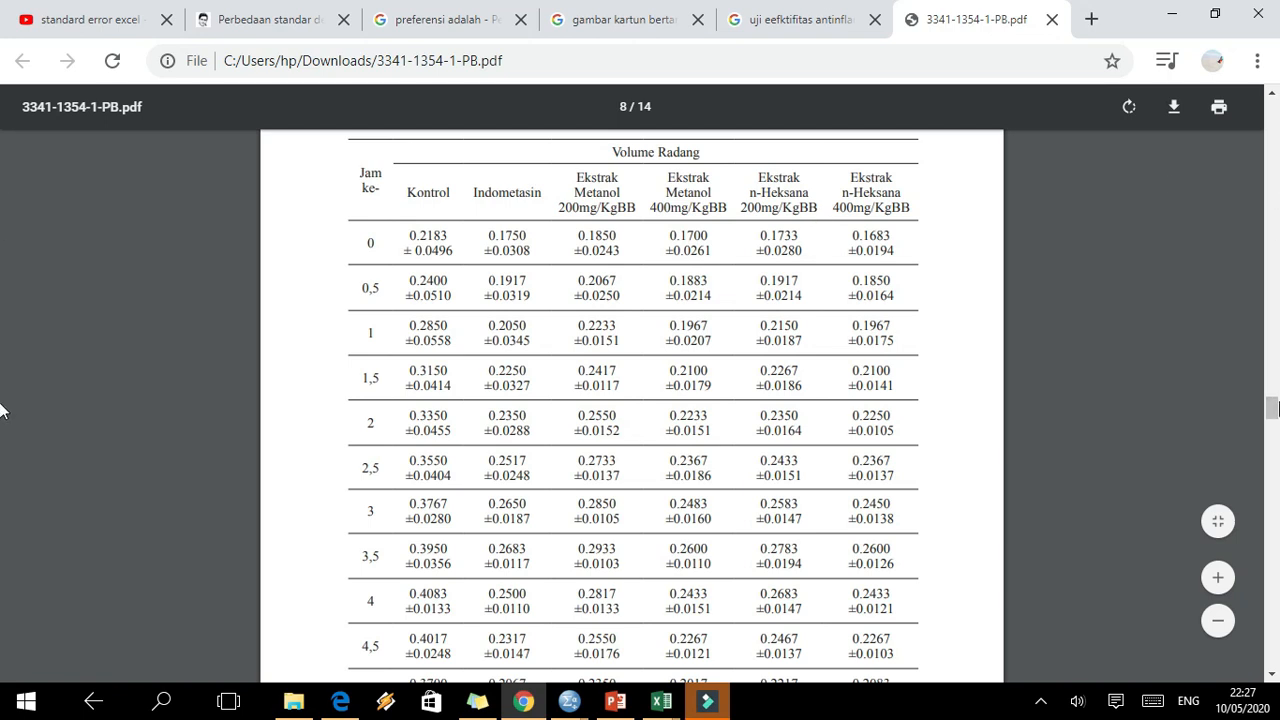
scroll(1274, 408, up, 3)
drag(1274, 408, 1274, 414)
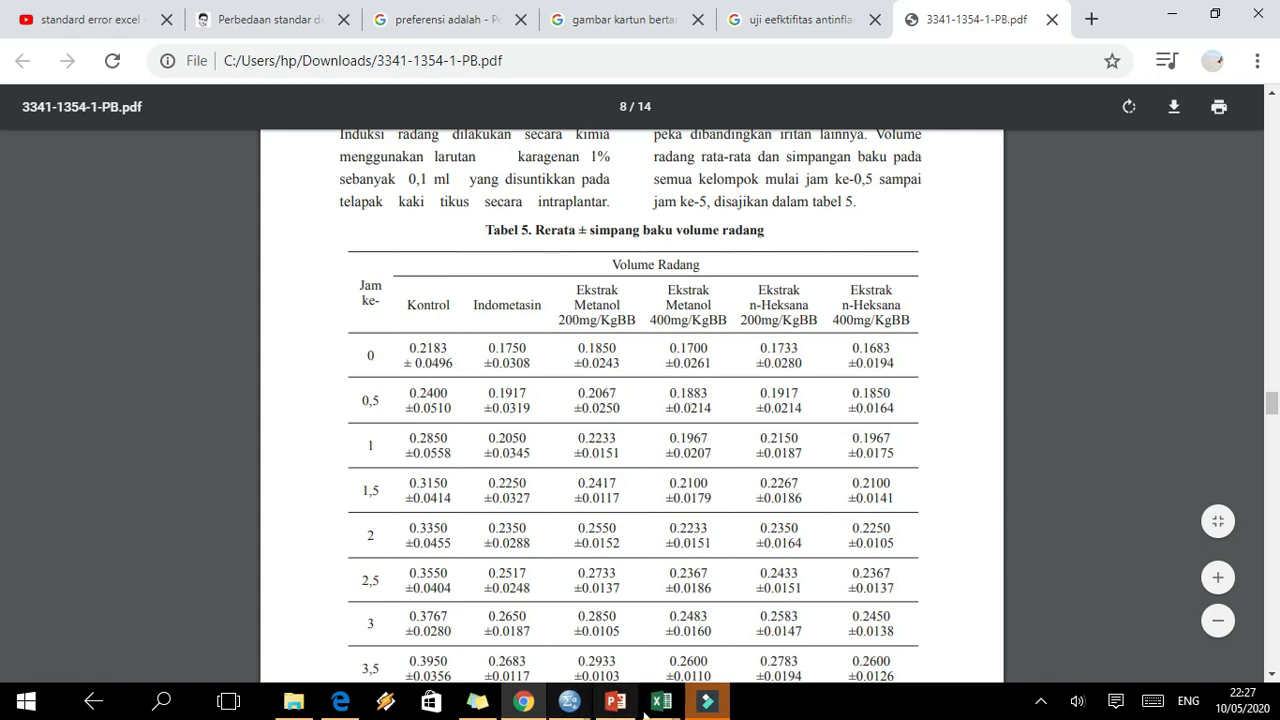
- Switch back to the Excel workbook bahan anova satu arah
mouse_move(659, 708)
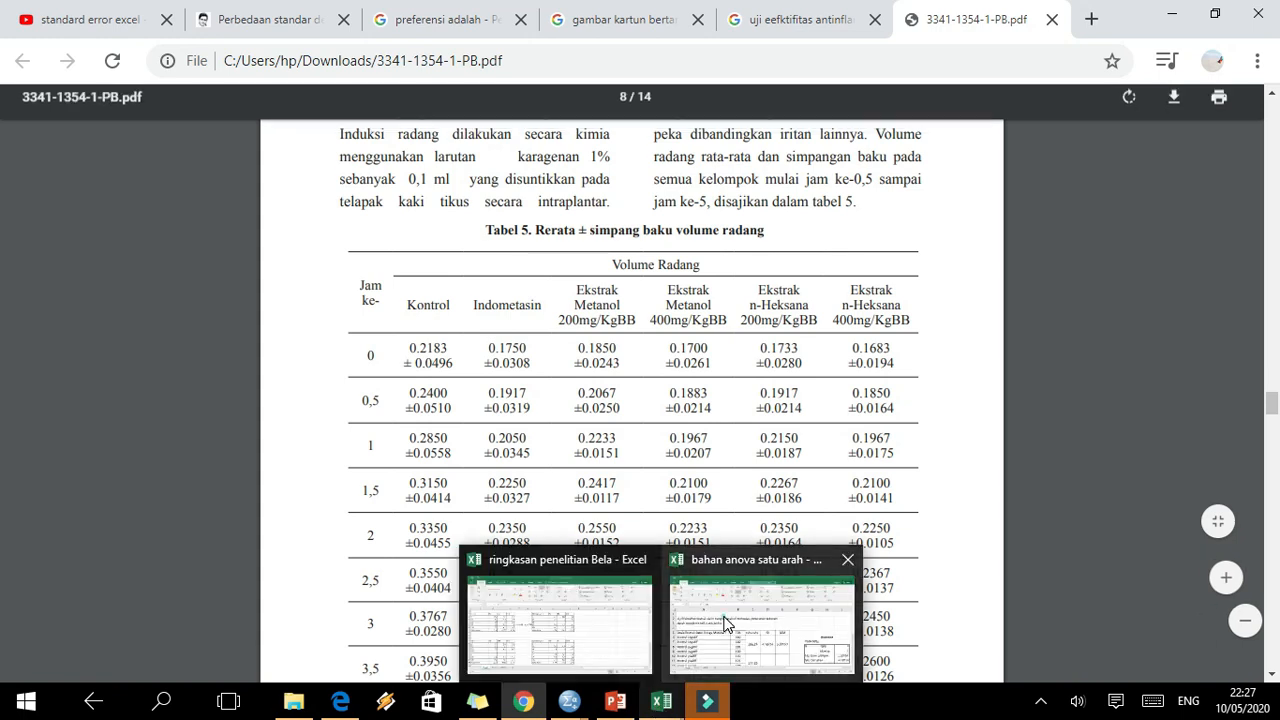
click(723, 616)
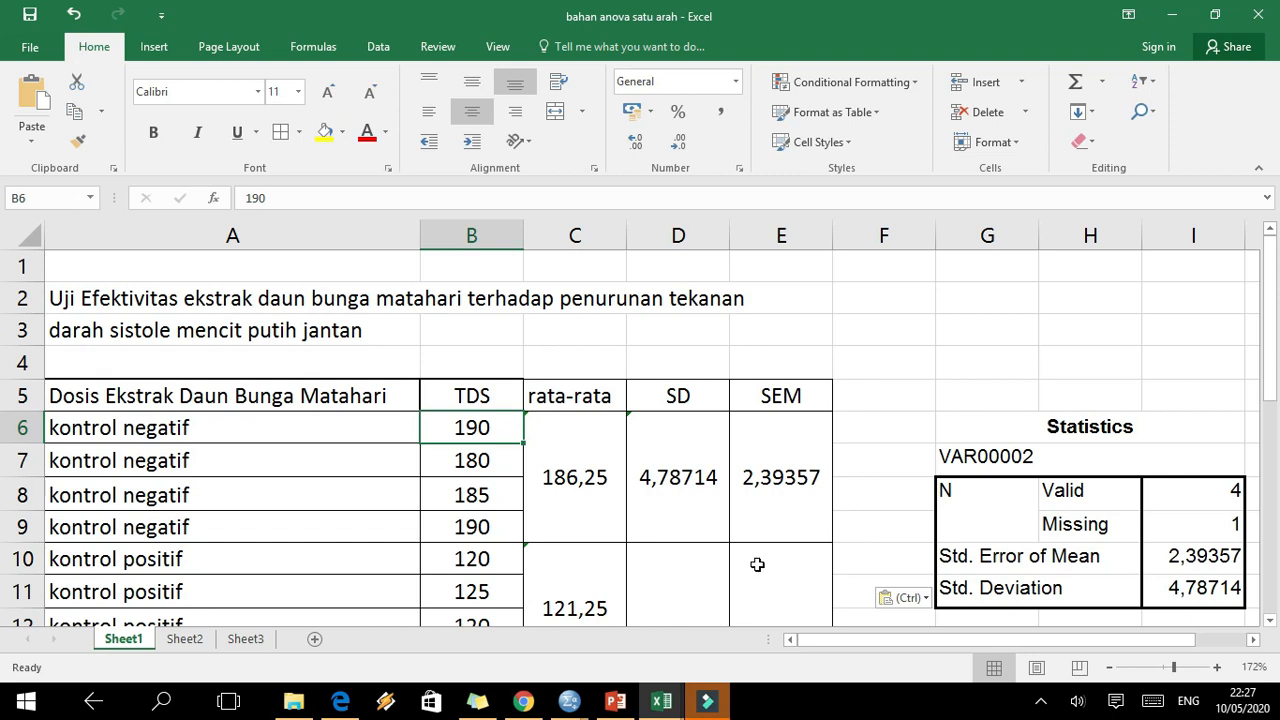
- Compare the SD and SEM formulas of the kontrol negatif group in D6 and E6 with the pasted SPSS statistics
click(706, 478)
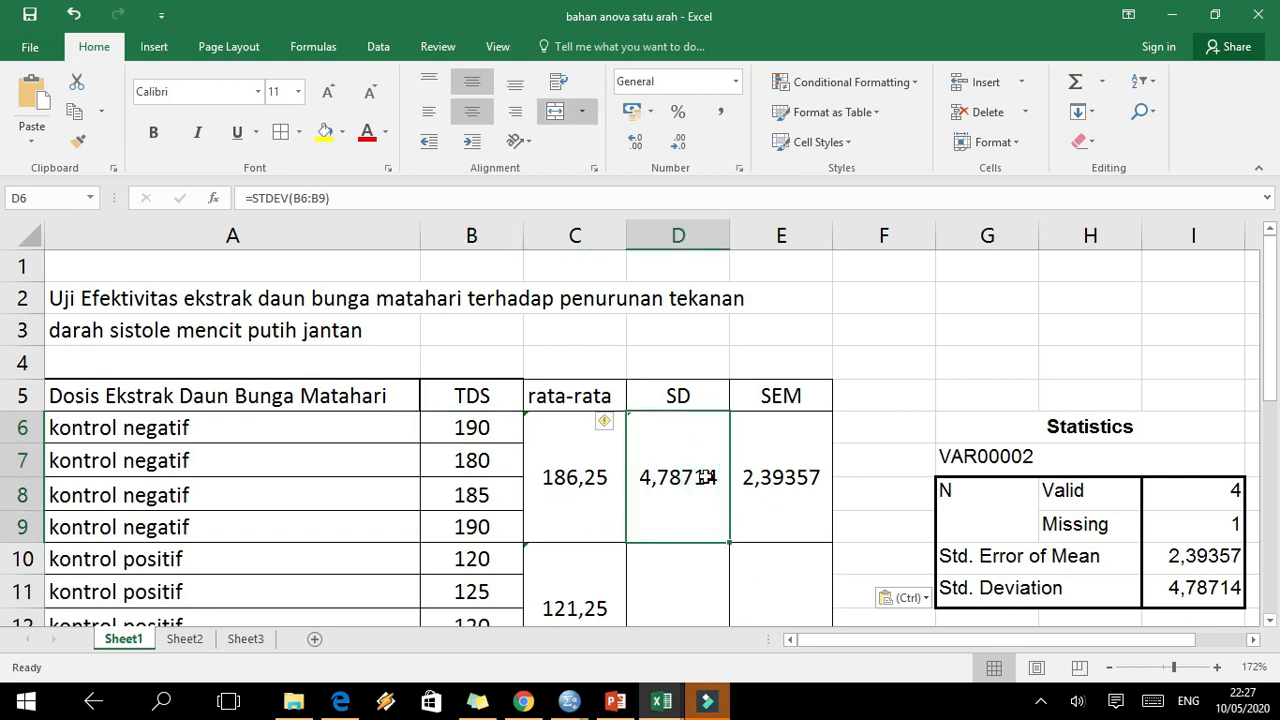
click(772, 478)
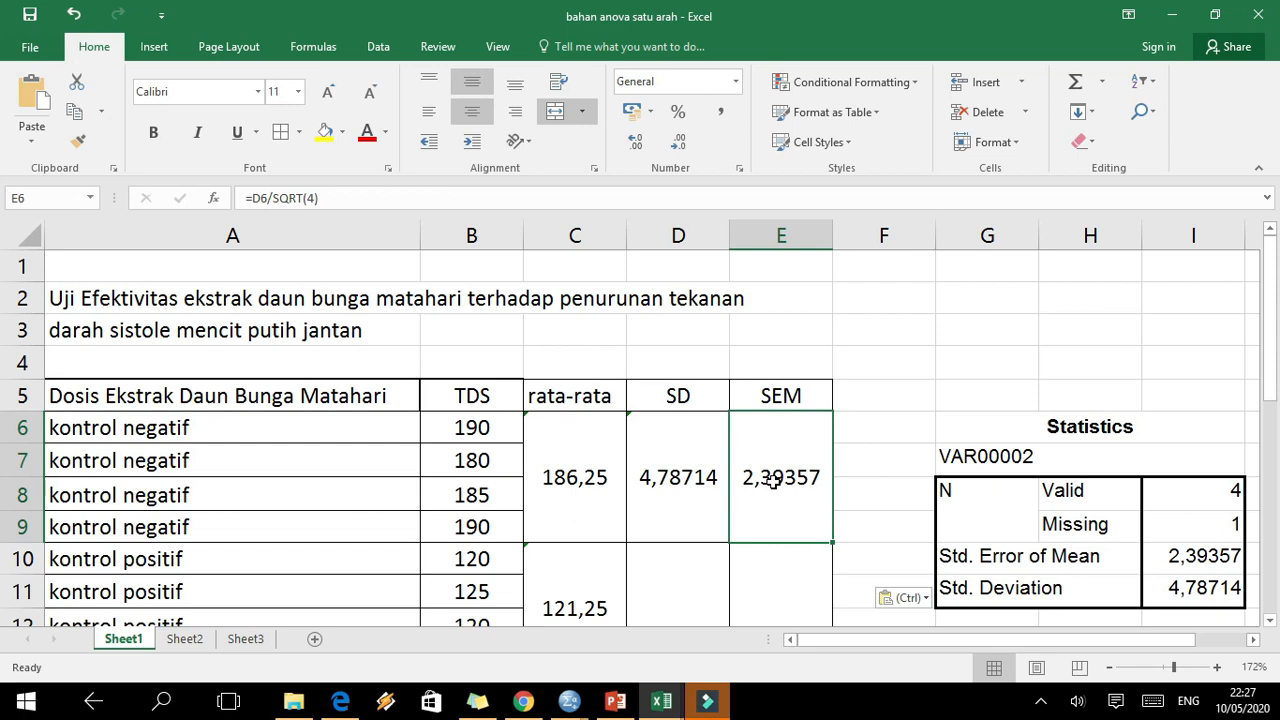
click(690, 478)
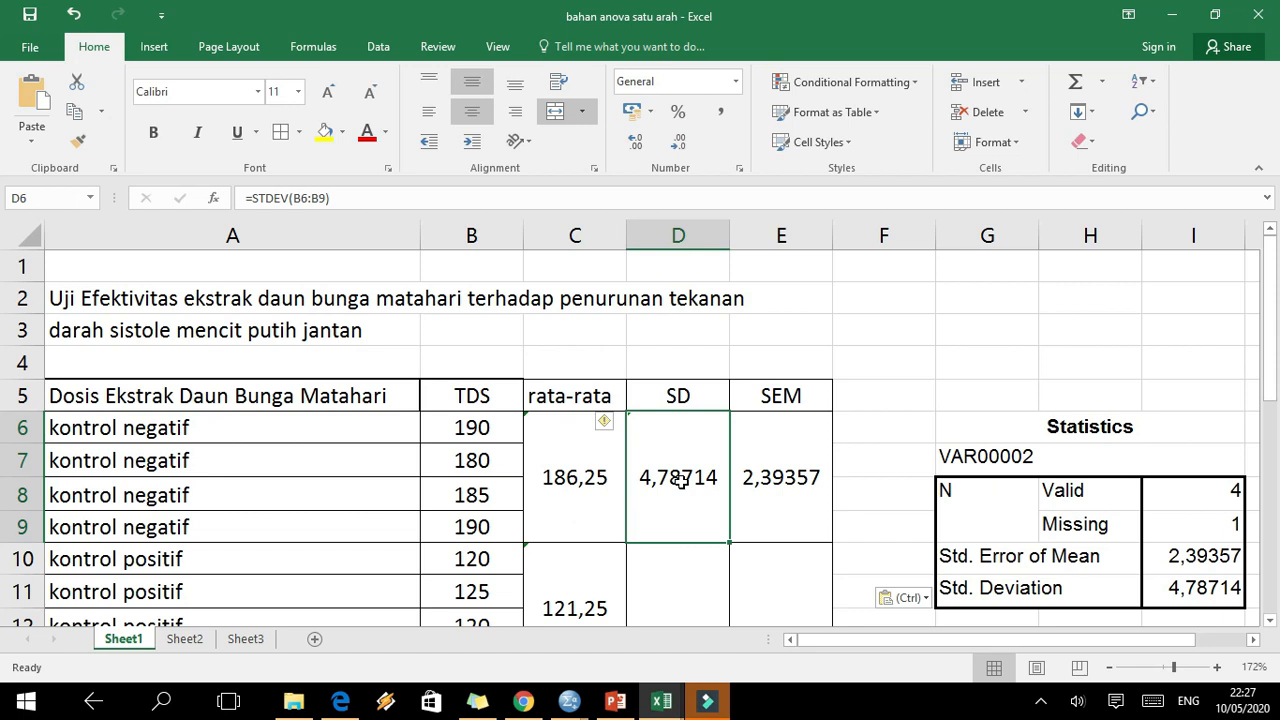
click(752, 483)
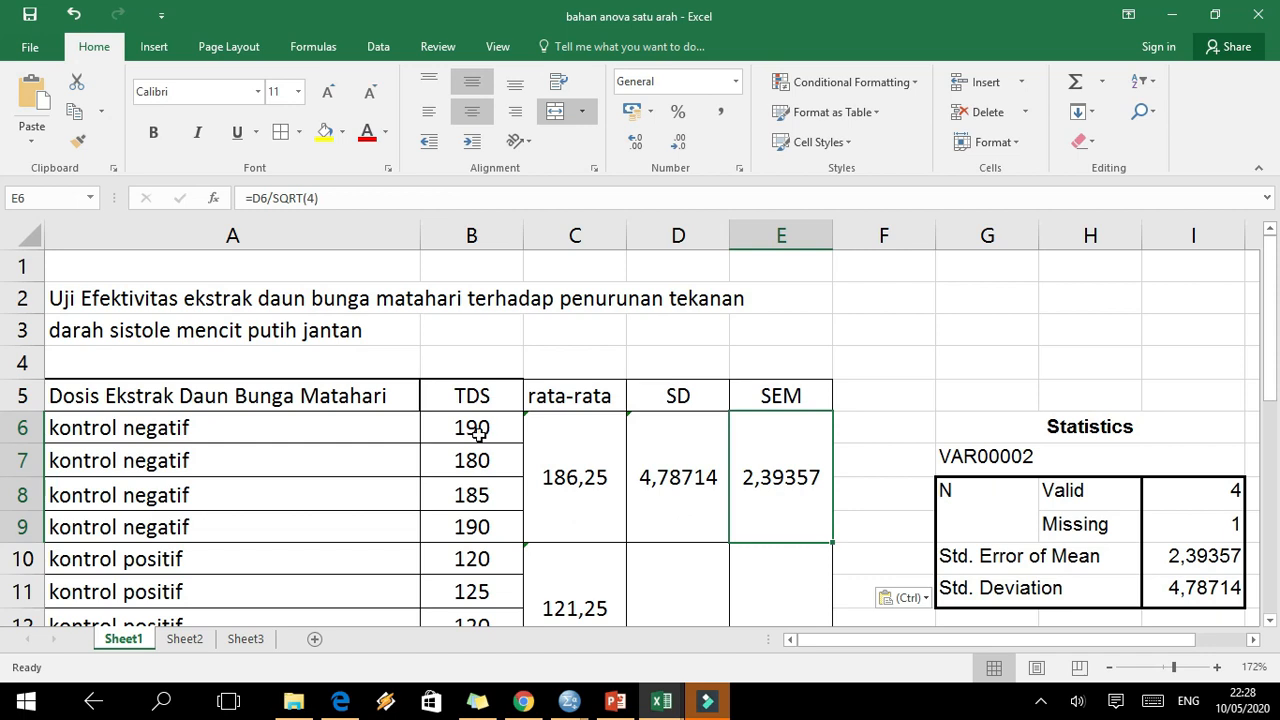
click(690, 487)
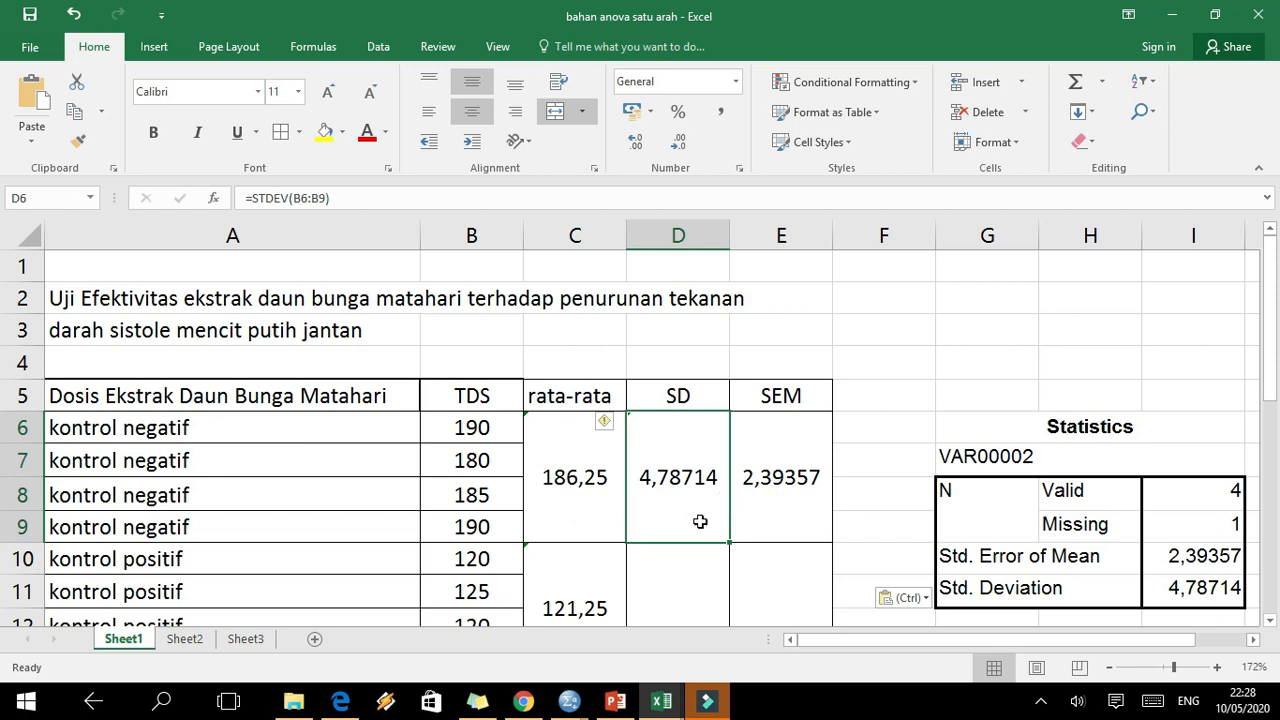
click(1041, 703)
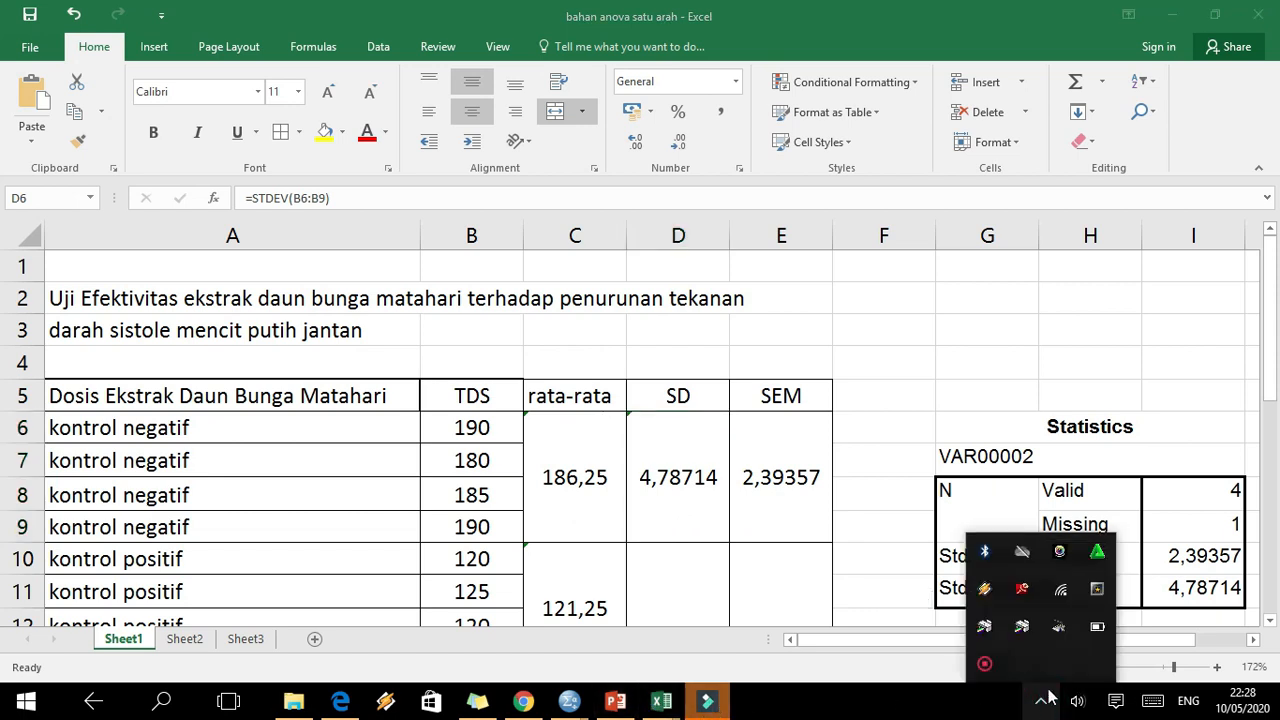
right_click(985, 666)
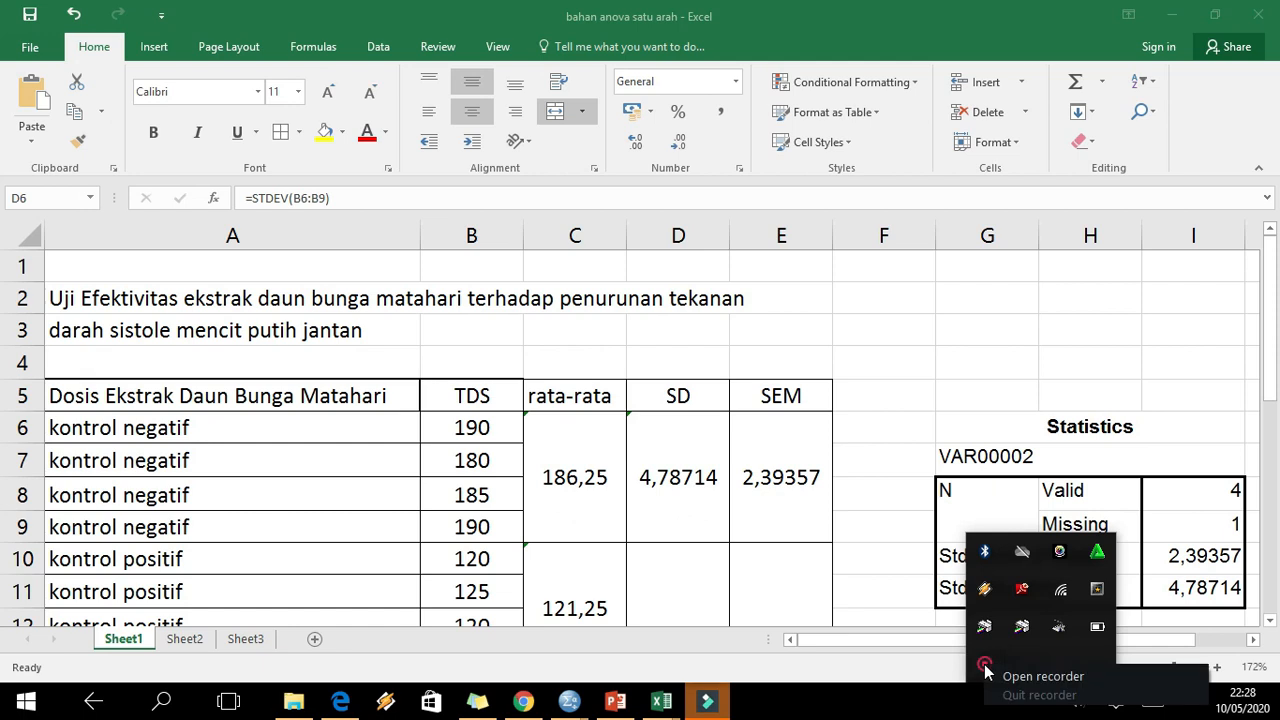
click(986, 674)
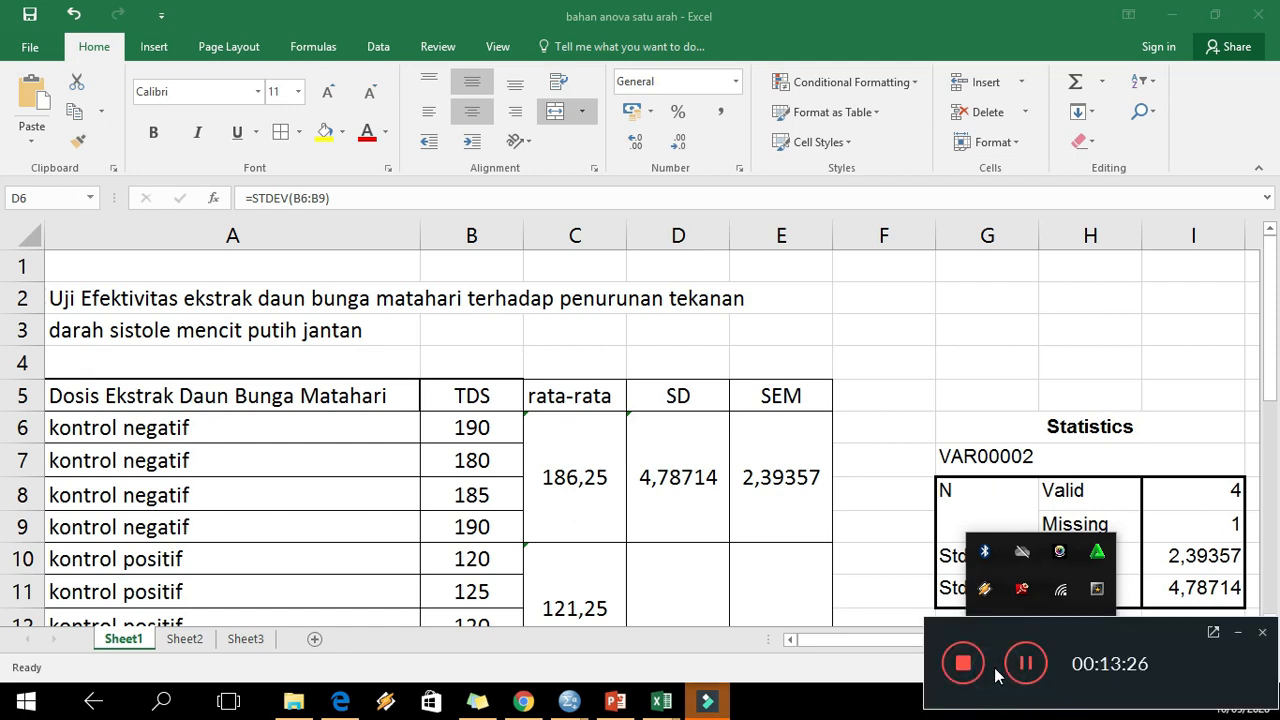
click(964, 665)
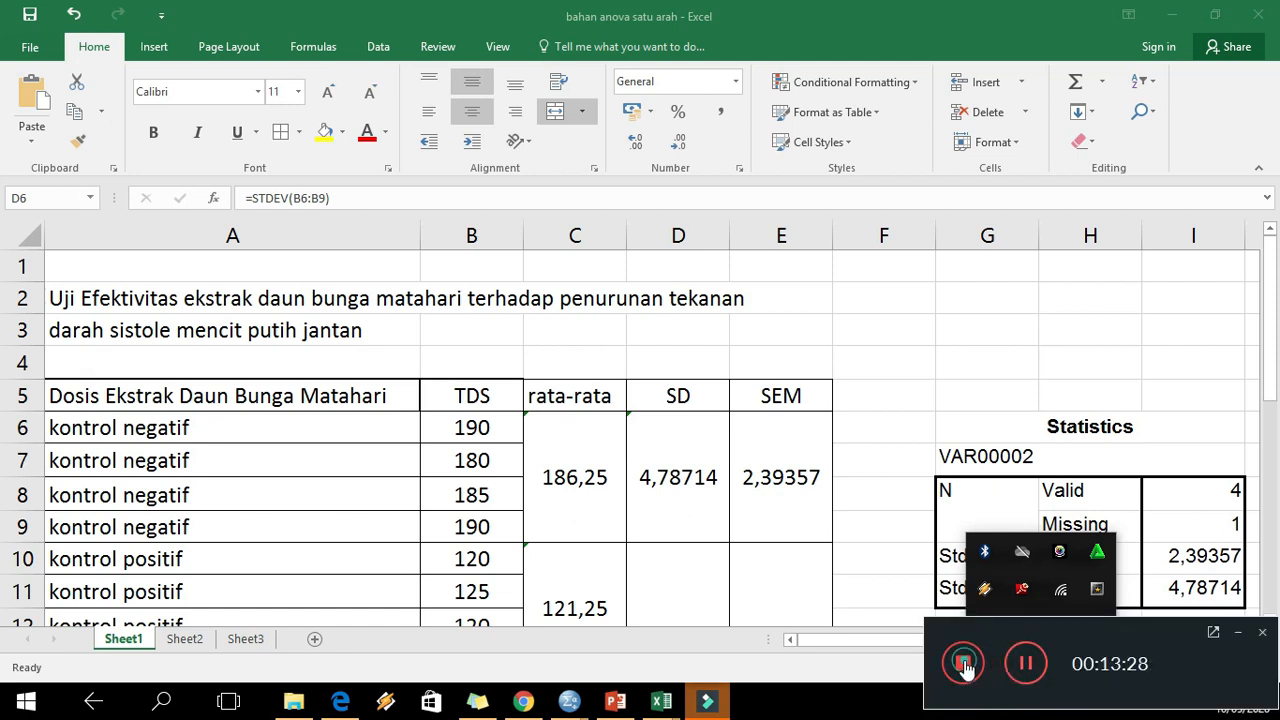